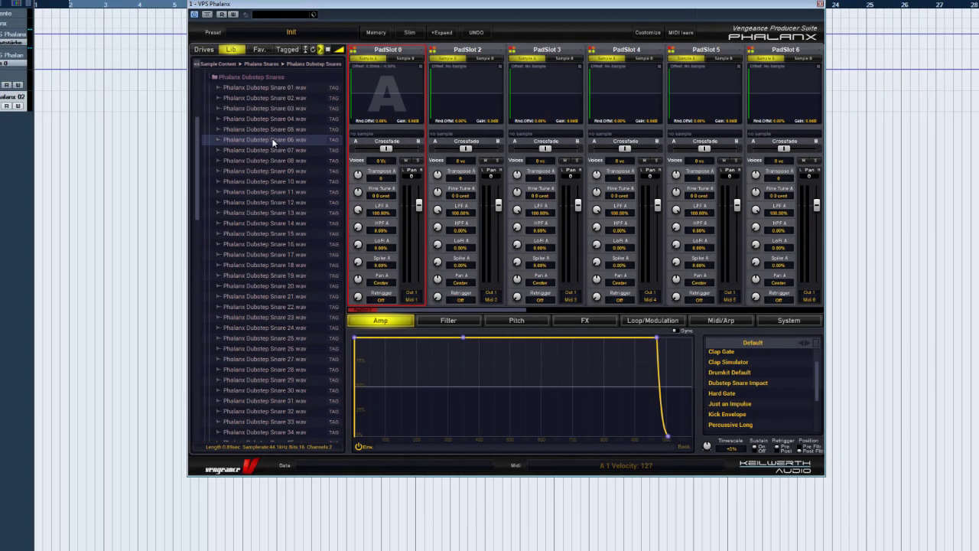
Load the InitSaw waveform as sample A of PadSlot 0.
right_click(359, 114)
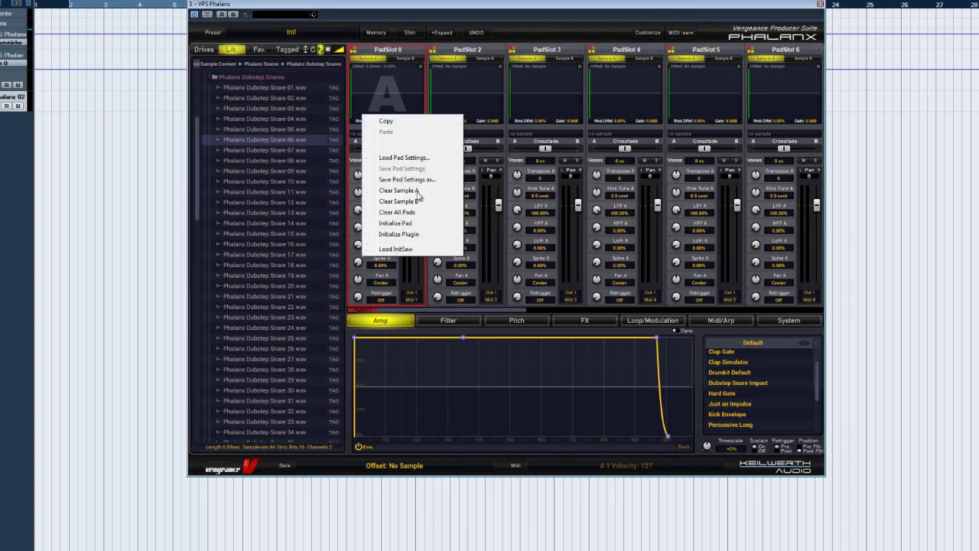
click(404, 251)
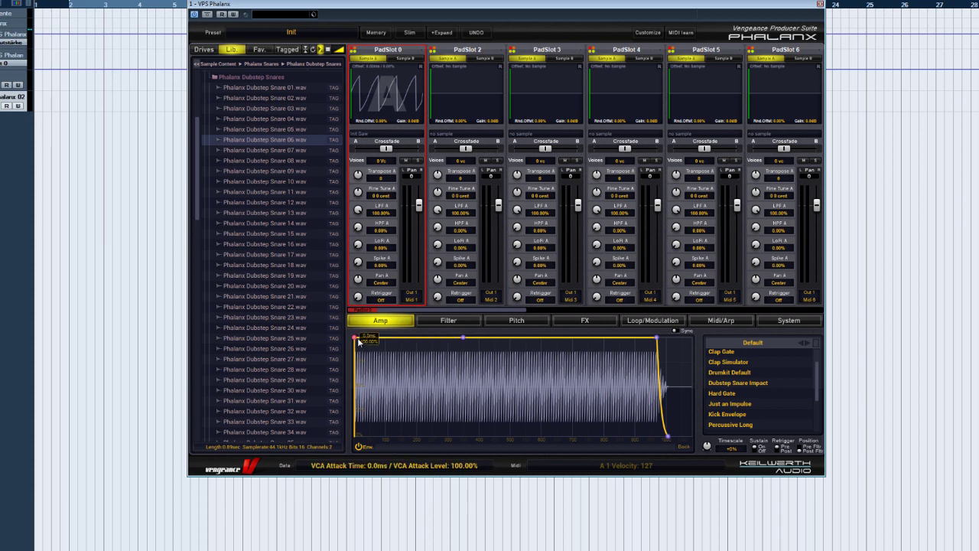
Drop the amp envelope's decay level to zero and move the sustain point earlier at a slightly lower level.
mouse_move(356, 338)
mouse_down()
mouse_move(458, 336)
mouse_move(354, 337)
mouse_up()
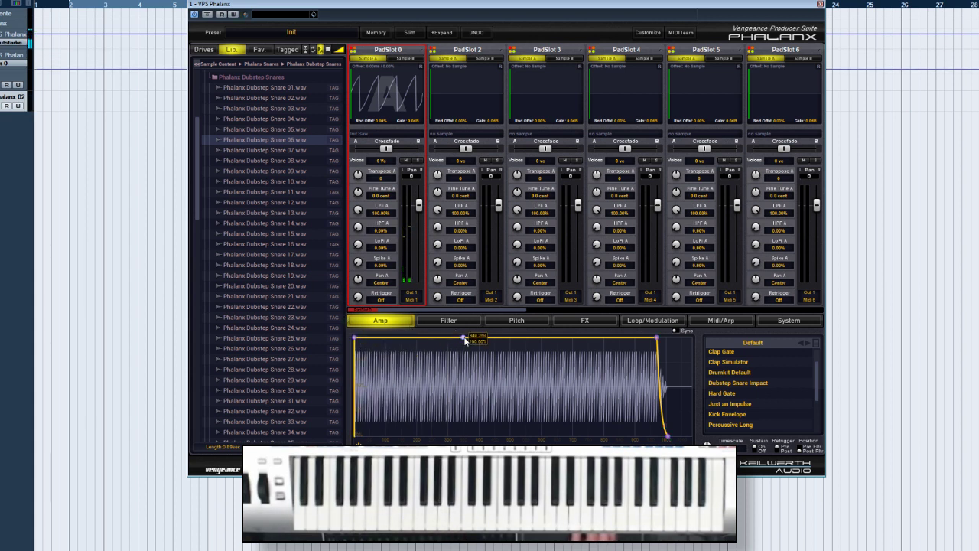
drag(465, 342, 466, 436)
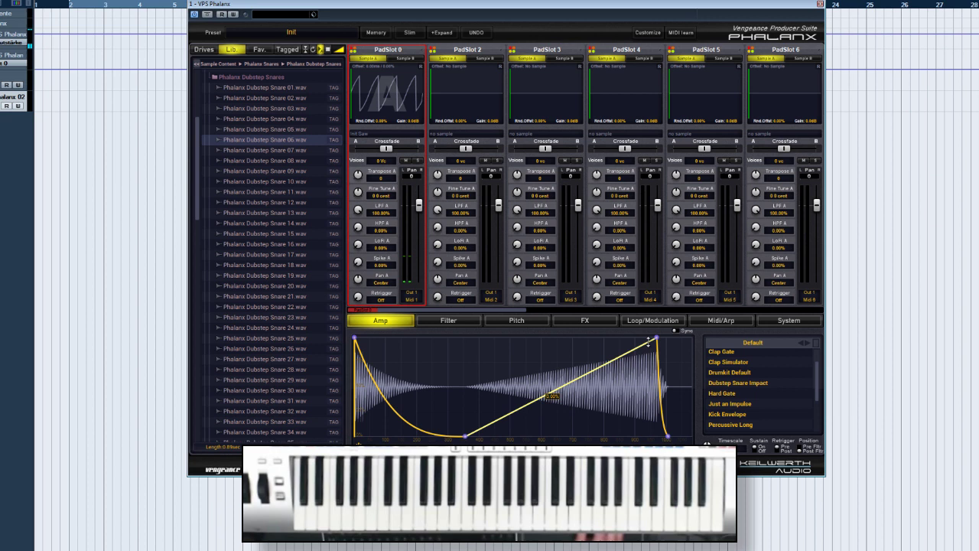
drag(656, 341, 586, 348)
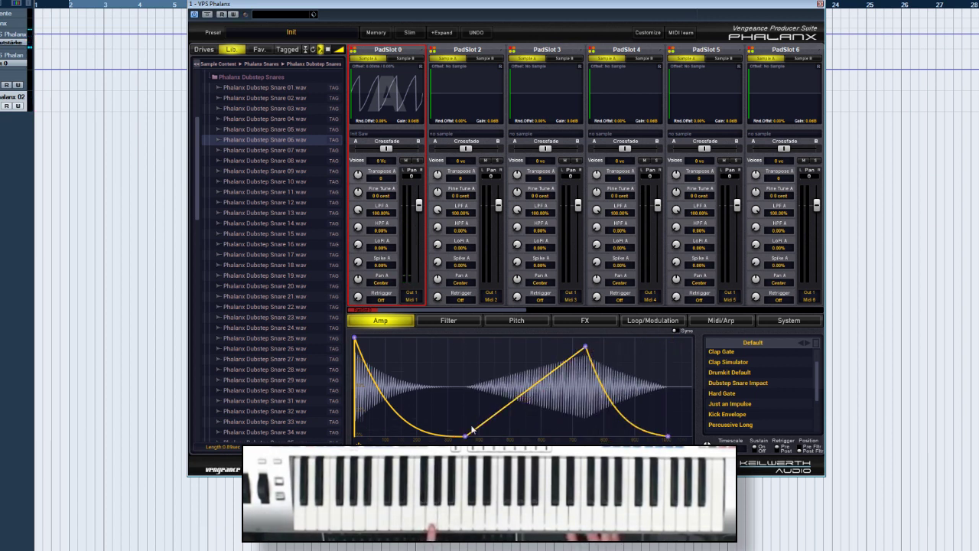
Raise the amp envelope's decay and sustain levels to 100% and lengthen the release into a long fade.
drag(468, 438, 456, 337)
drag(668, 437, 720, 438)
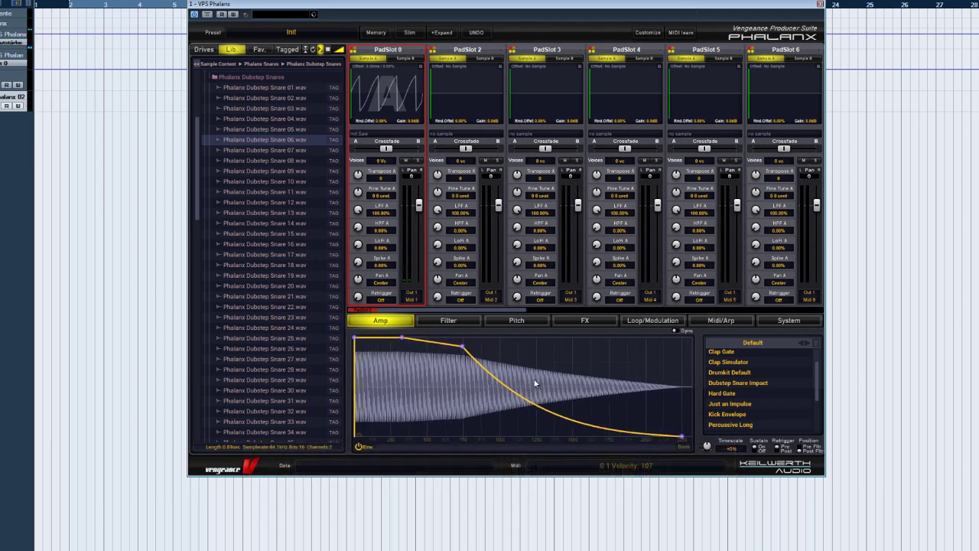
drag(463, 352, 464, 336)
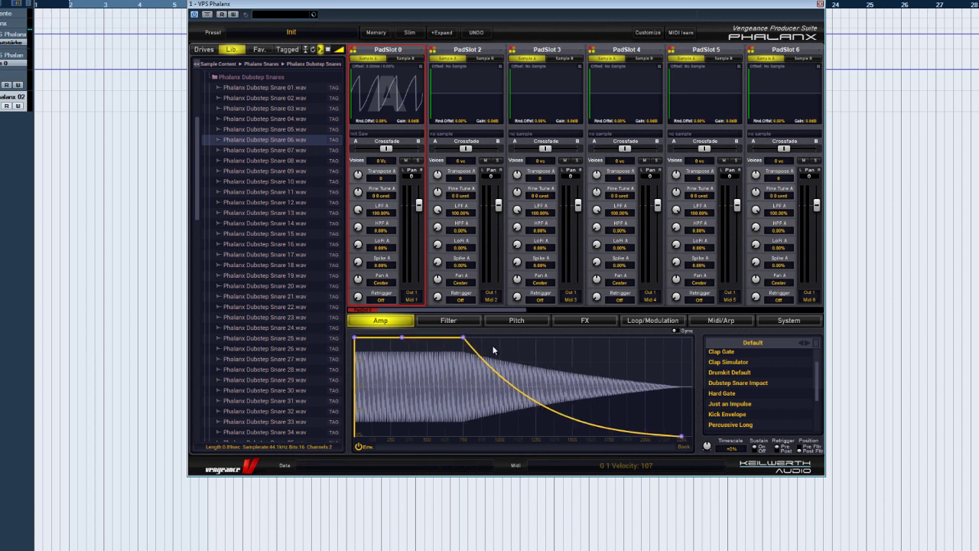
Shorten the amp envelope's sustain time slightly, keeping the sustain level at 100%.
mouse_move(464, 346)
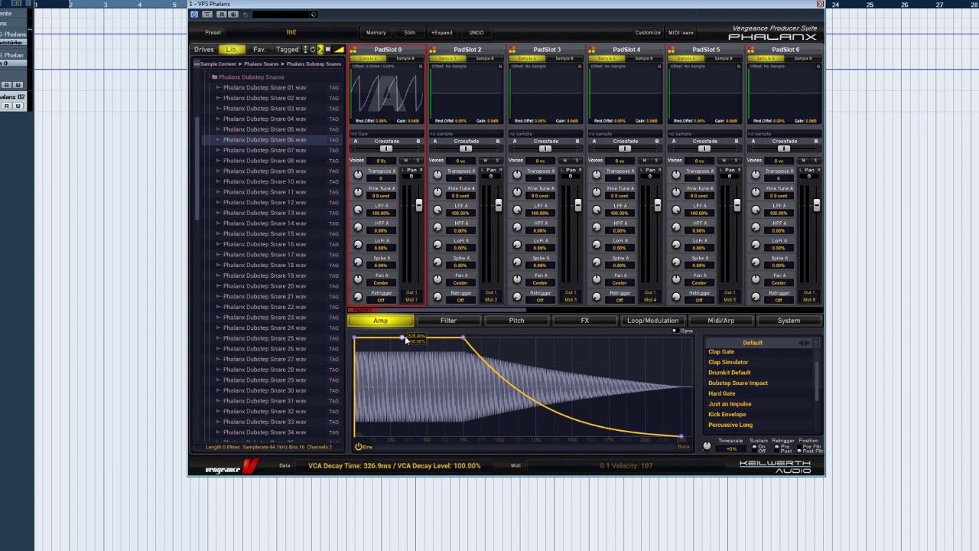
scroll(395, 352, up, 3)
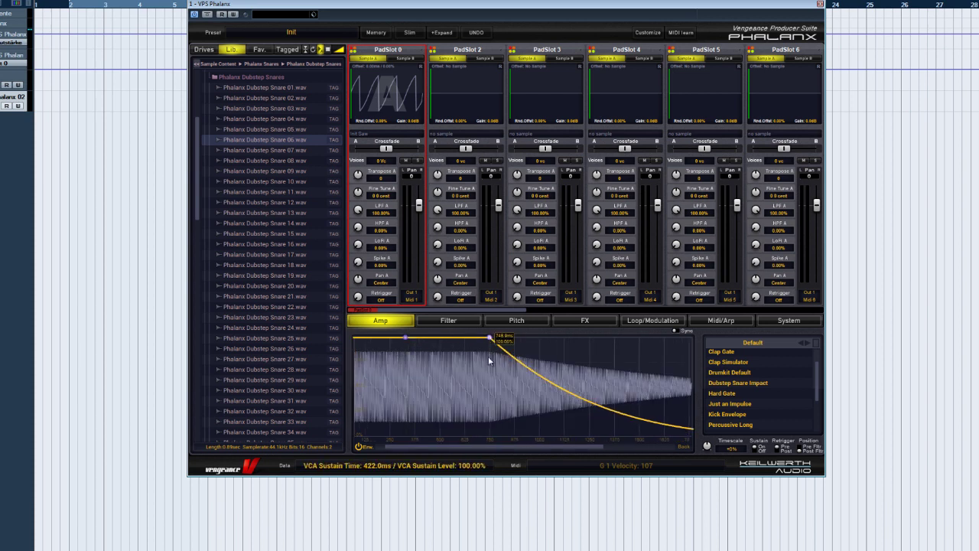
mouse_move(489, 339)
mouse_down()
mouse_move(480, 411)
mouse_move(476, 335)
mouse_up()
scroll(435, 397, down, 3)
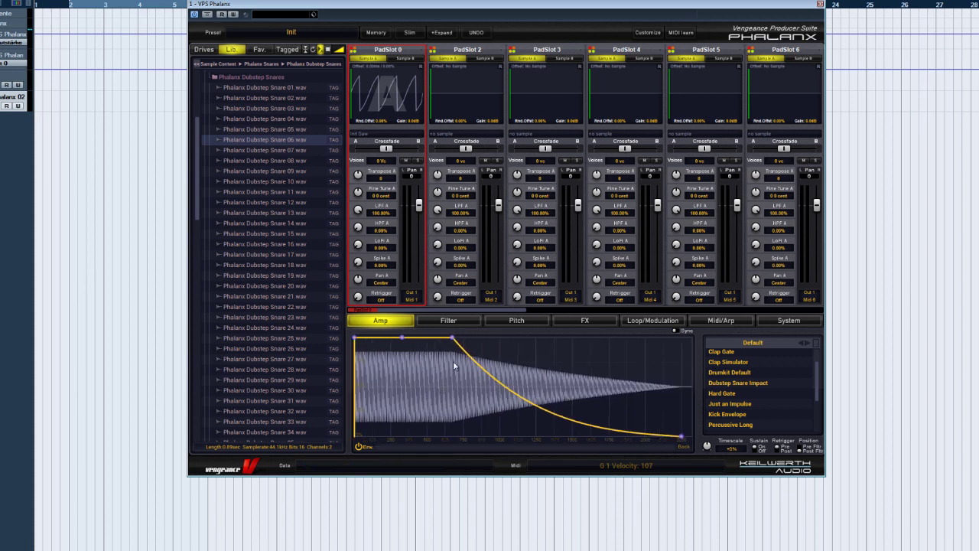
Reshape the amp envelope with a longer, upward-bowed attack, a full-level sustain and a short curved release.
mouse_move(355, 341)
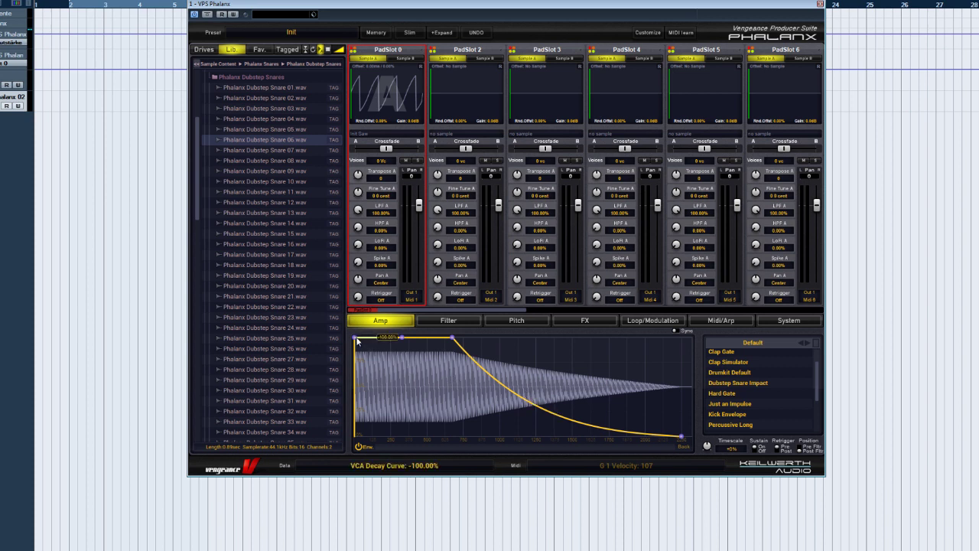
drag(385, 338, 426, 338)
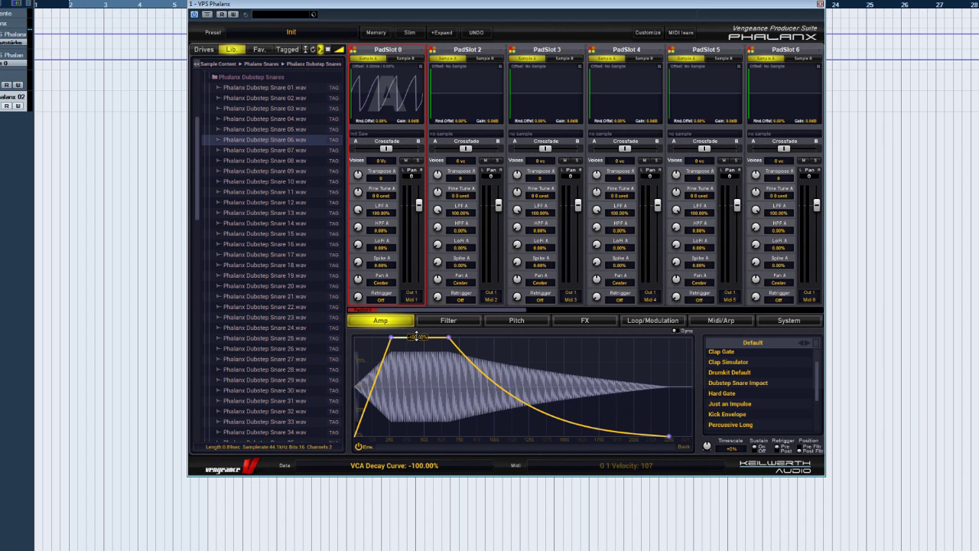
mouse_move(376, 370)
mouse_down()
mouse_move(377, 425)
mouse_move(377, 352)
mouse_up()
drag(516, 390, 535, 329)
mouse_move(668, 437)
mouse_down()
mouse_move(589, 442)
mouse_move(662, 434)
mouse_up()
drag(641, 368, 633, 444)
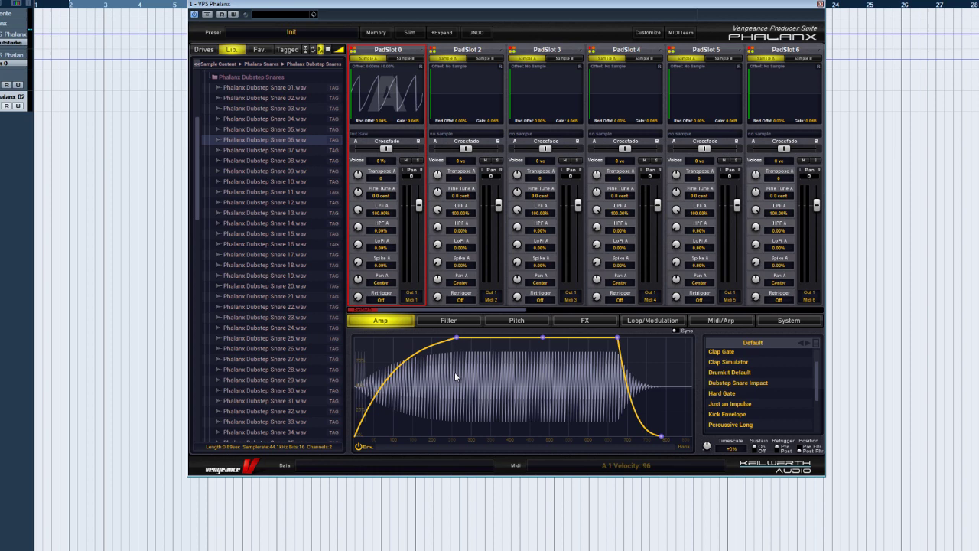
Fine-tune the attack point's time at waveform-cycle detail, then restore the full envelope view.
scroll(454, 371, up, 5)
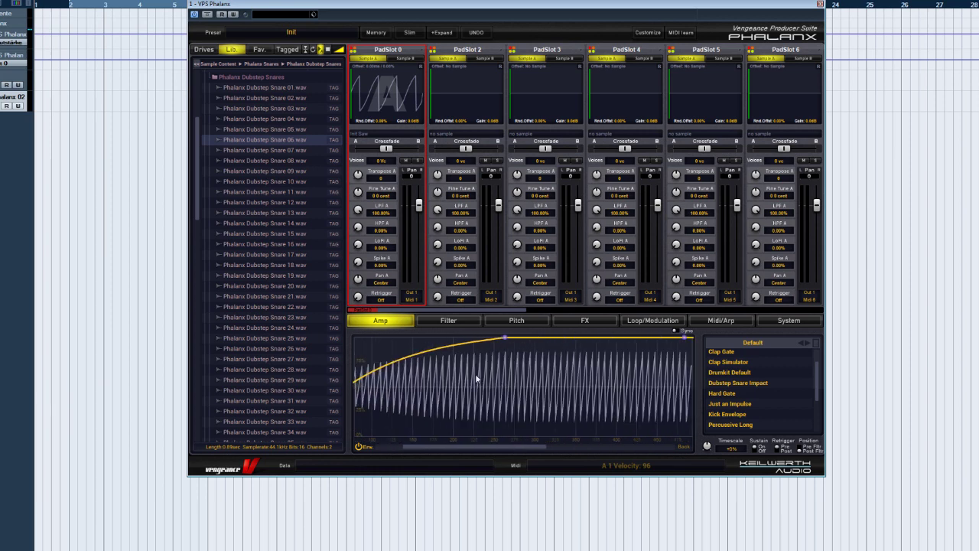
scroll(488, 367, up, 4)
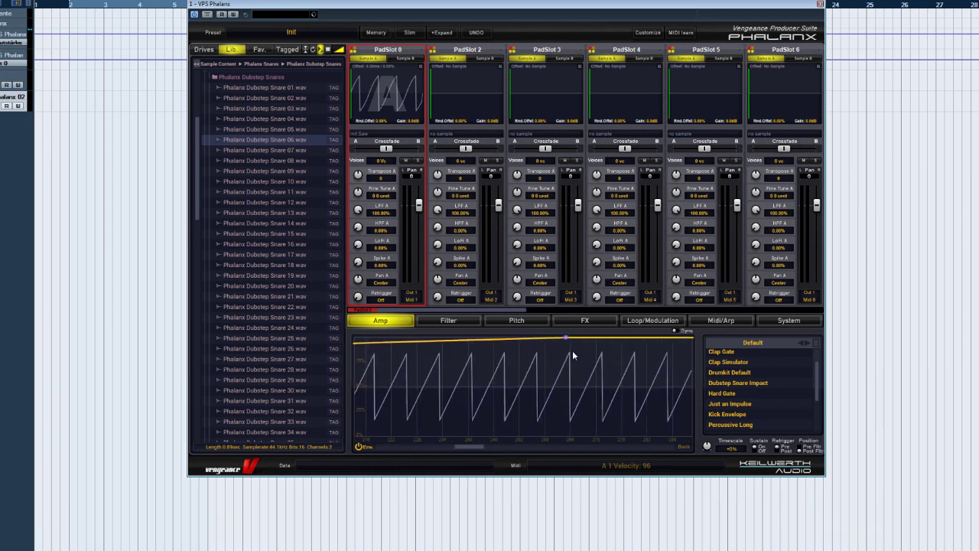
mouse_move(572, 338)
mouse_move(574, 338)
mouse_down()
mouse_move(573, 375)
mouse_move(580, 337)
mouse_up()
scroll(554, 395, down, 3)
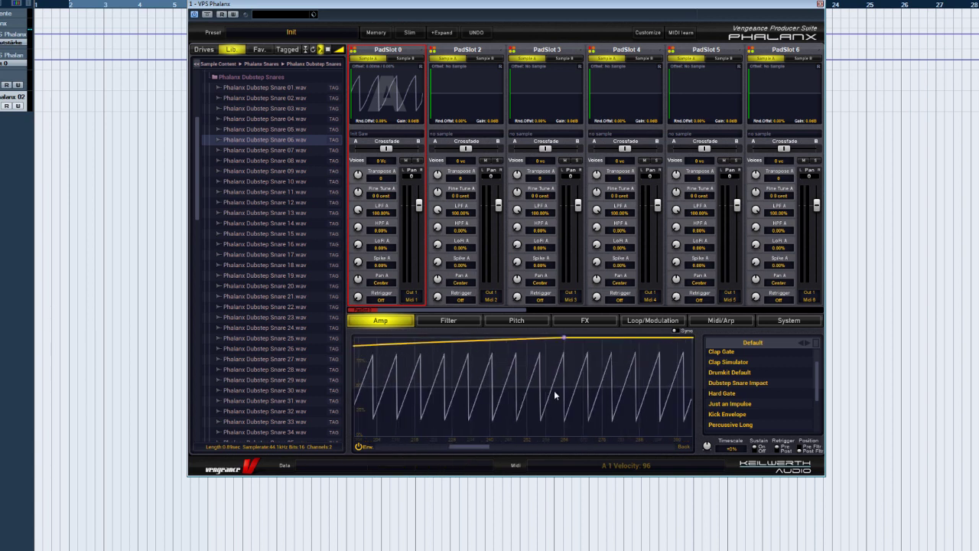
click(686, 446)
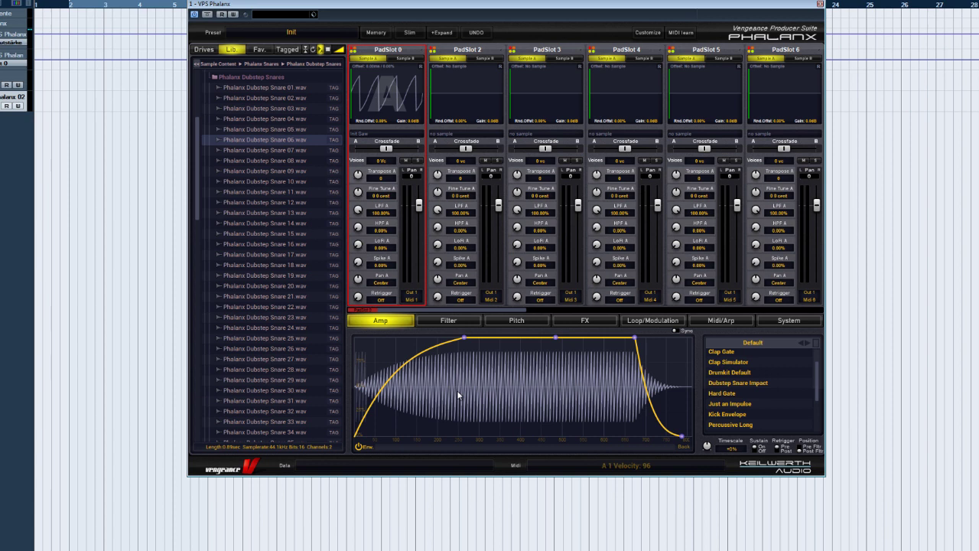
Replace PadSlot 0's sample A with Phalanx Dubstep Snare 06.wav and reduce the amp envelope's attack time to zero.
drag(273, 141, 372, 120)
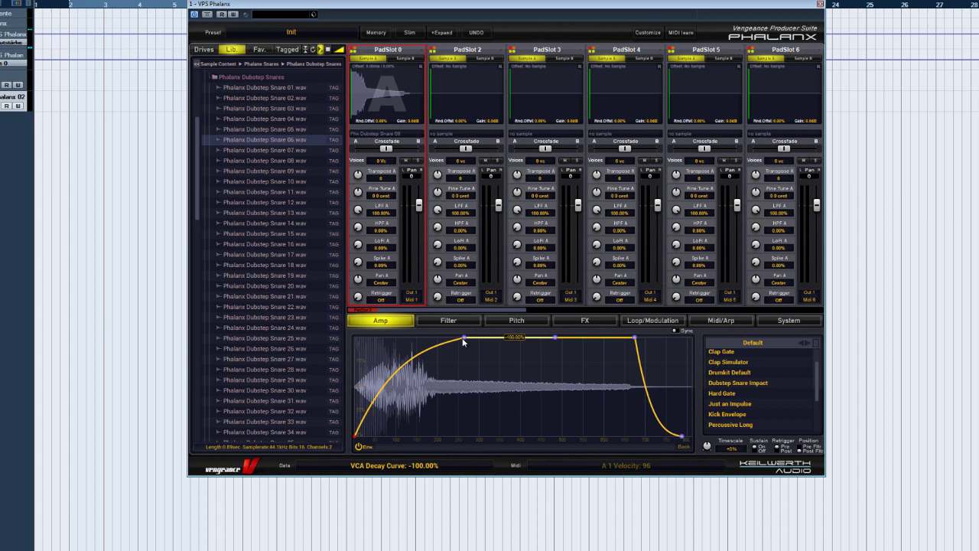
drag(465, 337, 354, 337)
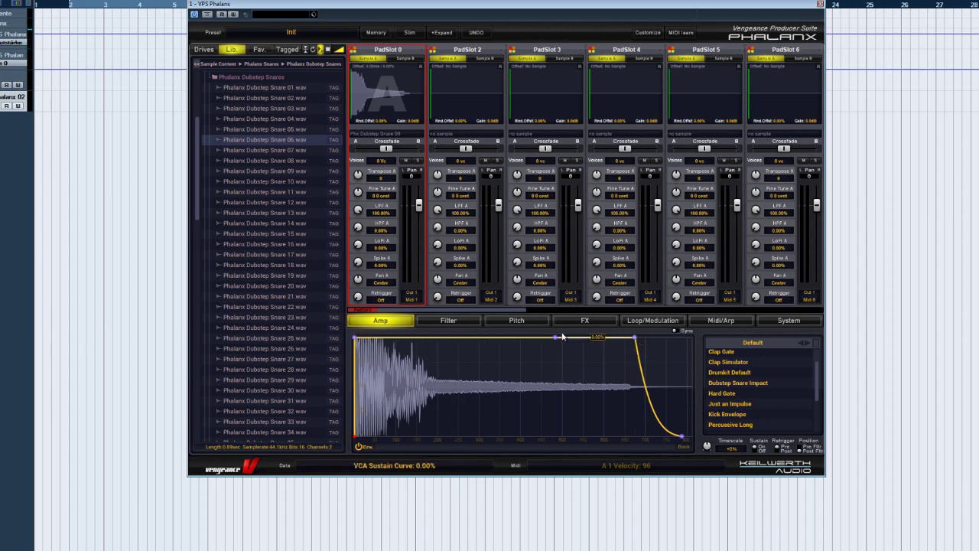
Move the decay and sustain points earlier at full level and shorten the release to a near-vertical cutoff.
drag(555, 337, 447, 337)
drag(635, 338, 520, 337)
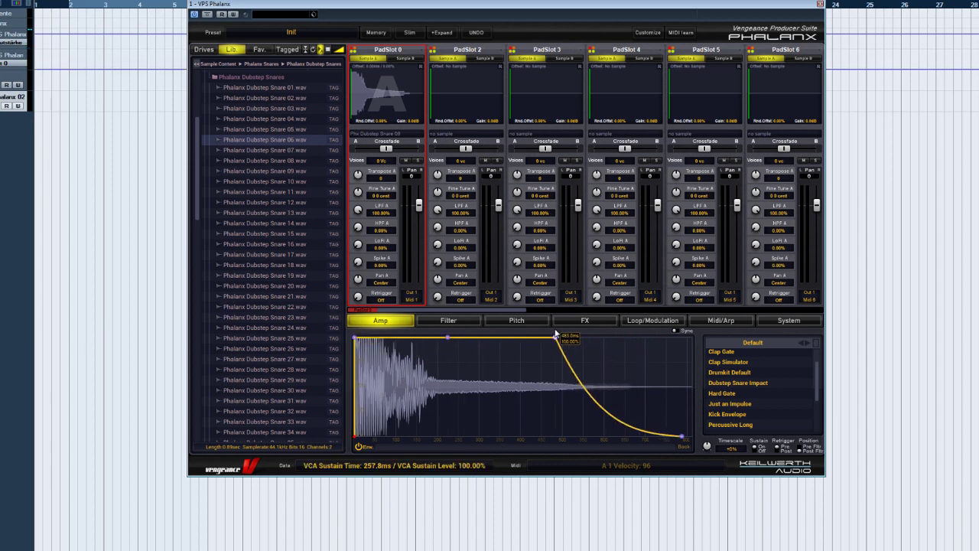
drag(668, 432, 623, 438)
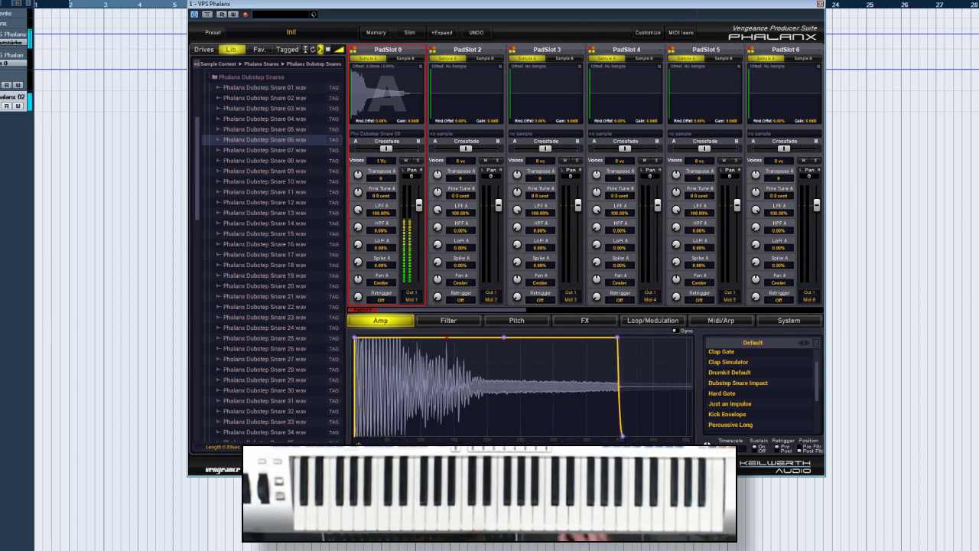
Disable PadSlot 0's amp envelope to compare the unshaped snare, then re-enable it.
click(384, 444)
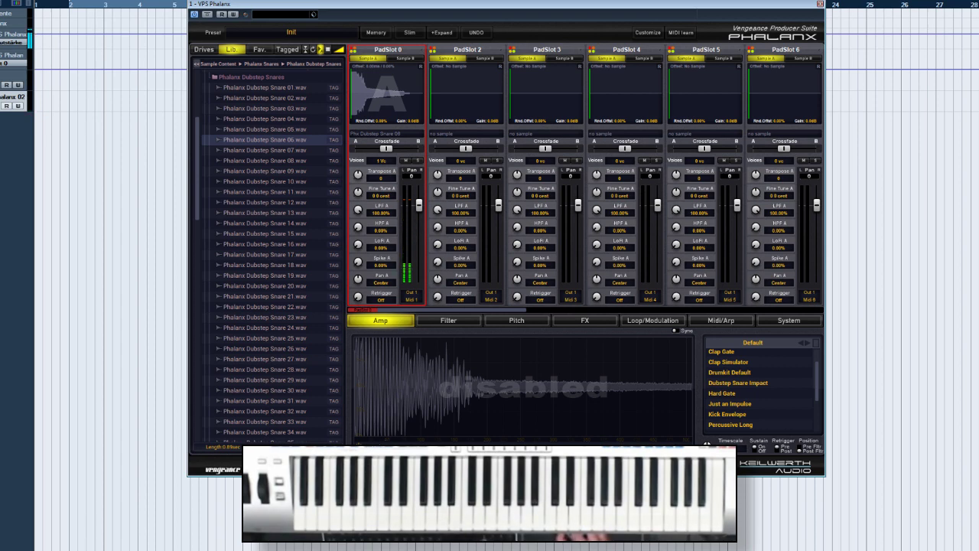
click(358, 444)
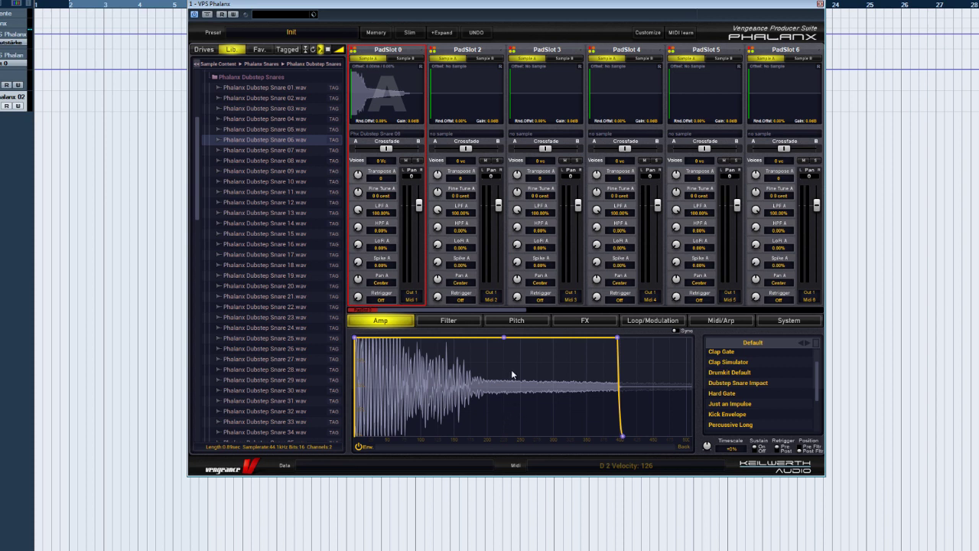
Enable envelope sync and snap the points to the grid: decay 234.4 ms, sustain 234.4 ms and release 117.2 ms.
click(677, 331)
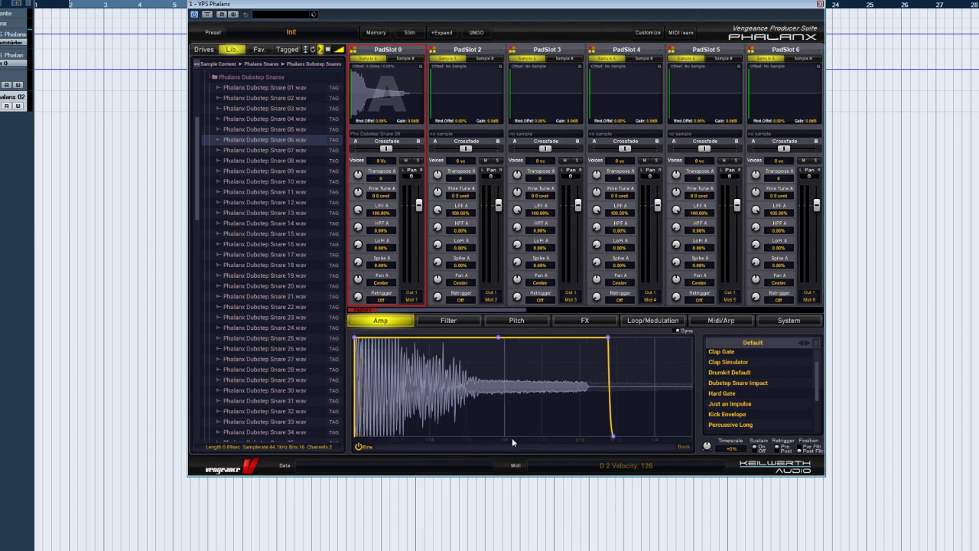
drag(498, 340, 506, 346)
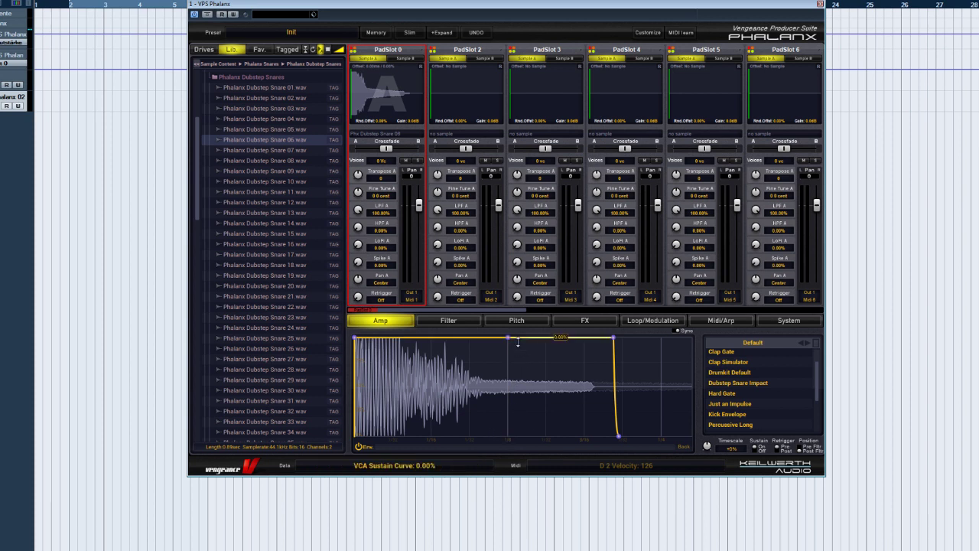
mouse_move(509, 339)
mouse_down()
mouse_move(498, 338)
mouse_move(509, 342)
mouse_up()
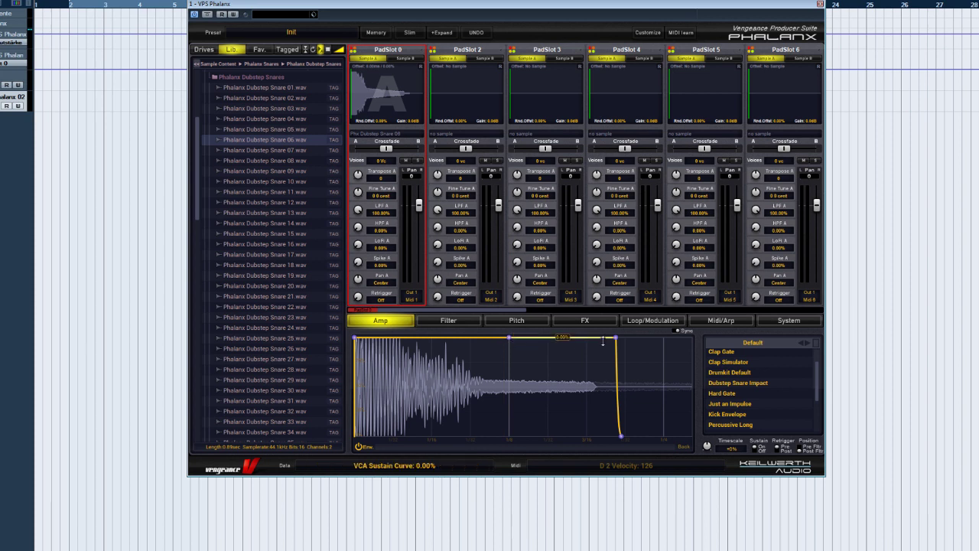
drag(615, 337, 662, 337)
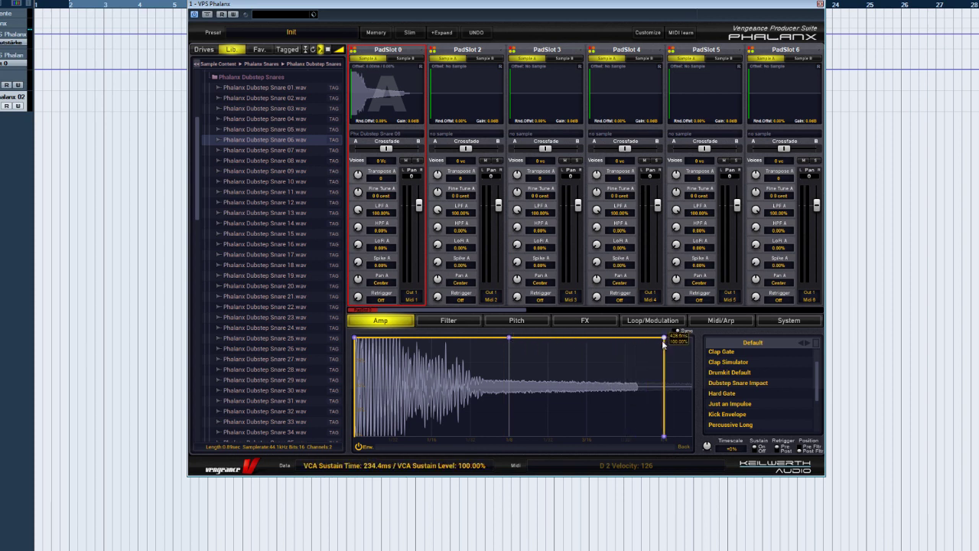
mouse_move(662, 436)
mouse_down()
mouse_move(642, 436)
mouse_move(651, 438)
mouse_up()
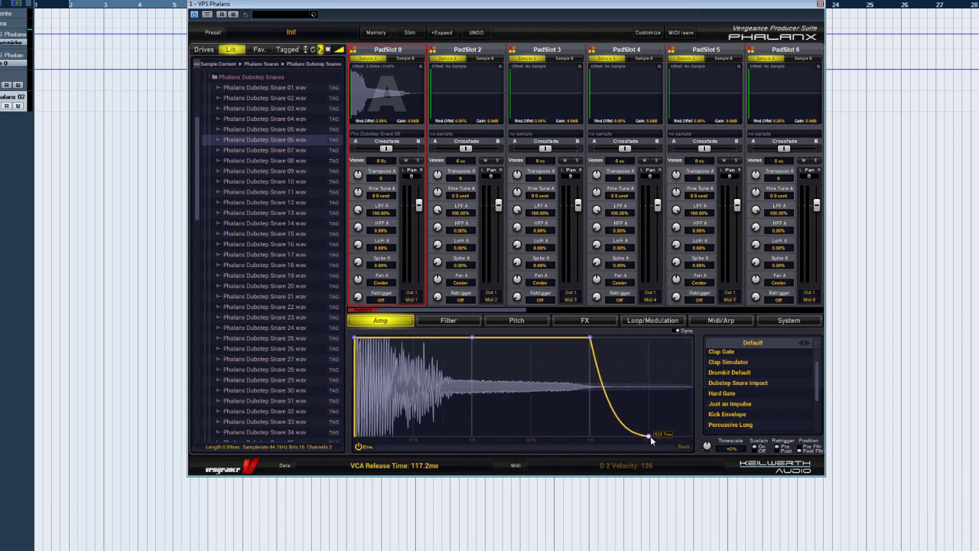
mouse_move(470, 341)
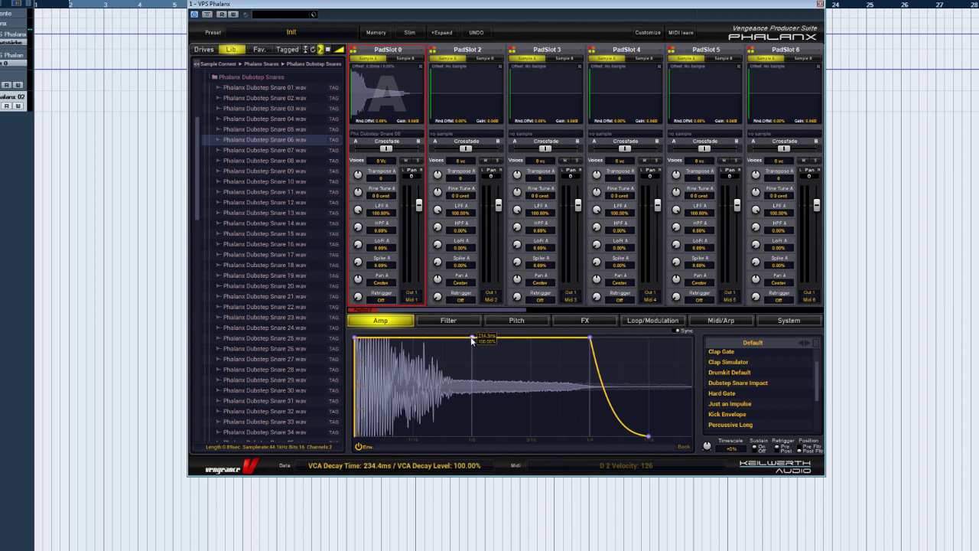
mouse_move(471, 340)
mouse_down()
mouse_move(472, 356)
mouse_move(473, 338)
mouse_up()
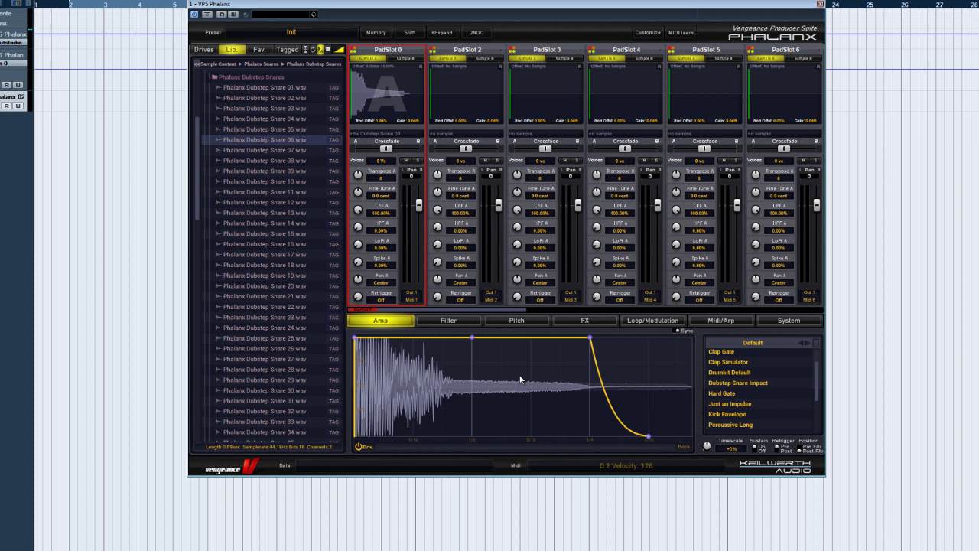
Turn off amp envelope sync, then audition the envelope presets Hard Gate, Just an Impulse, Kick Envelope and Soft Swell, finishing on The Whip.
click(675, 330)
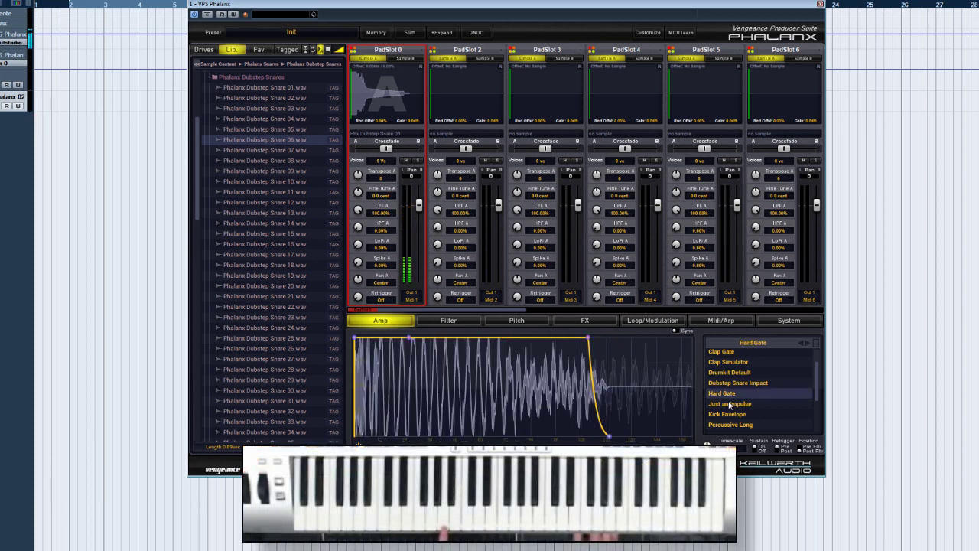
click(736, 404)
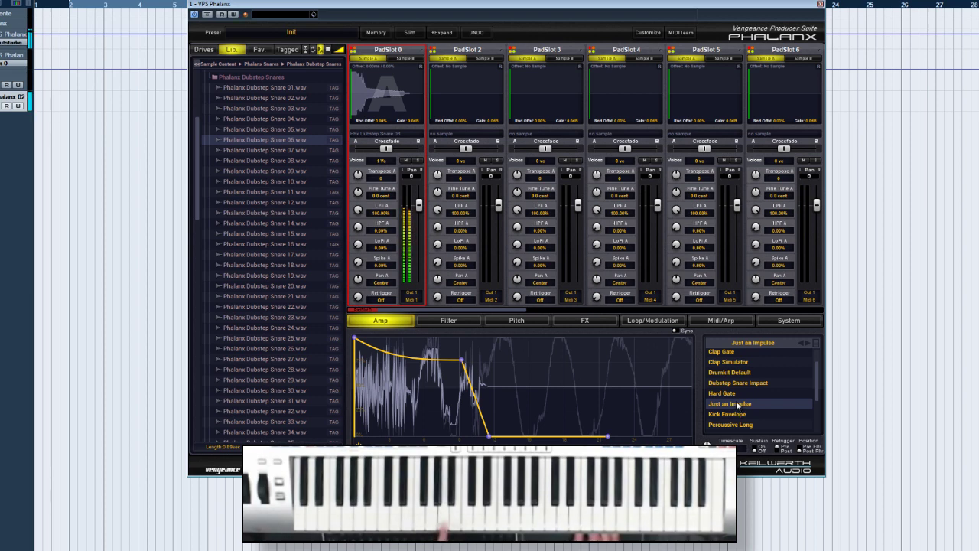
click(733, 414)
scroll(735, 416, down, 1)
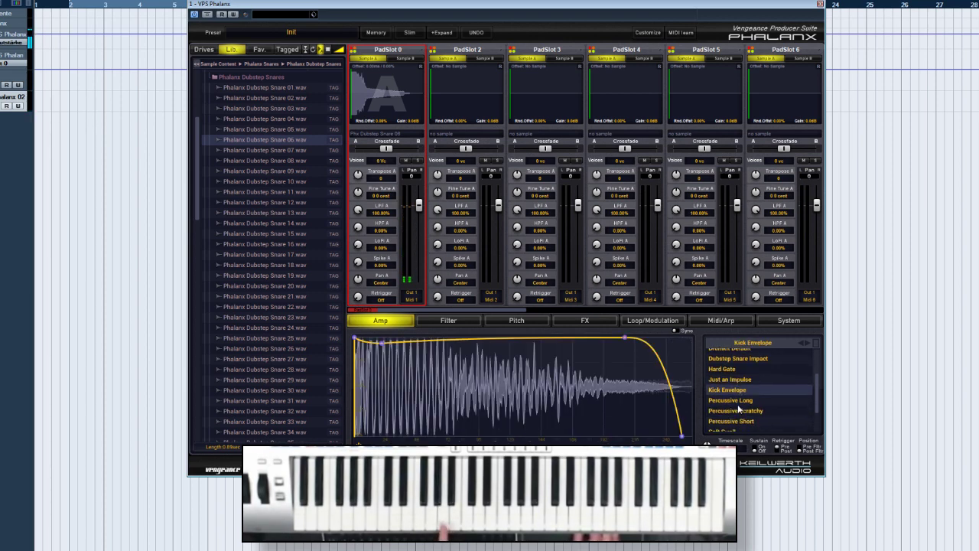
click(738, 404)
scroll(739, 407, down, 2)
click(739, 406)
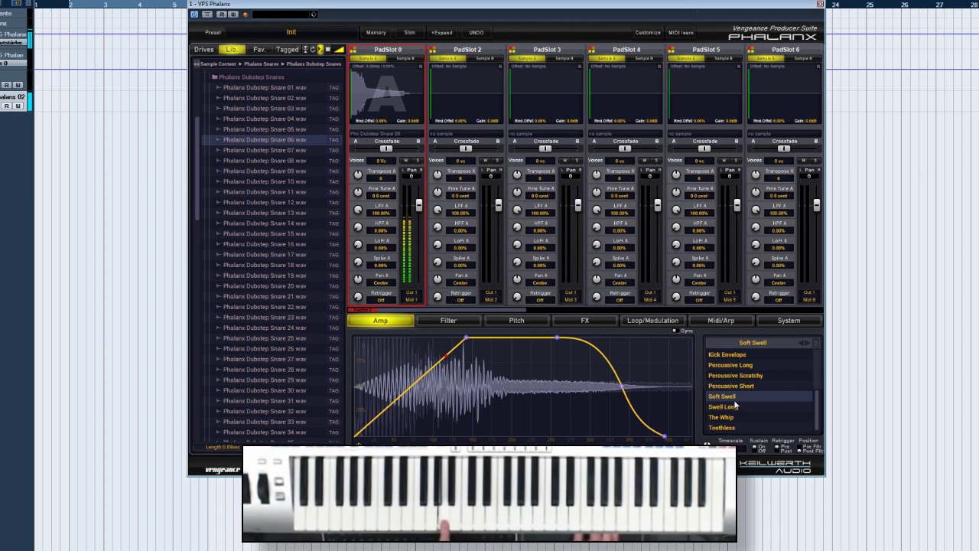
scroll(736, 418, down, 1)
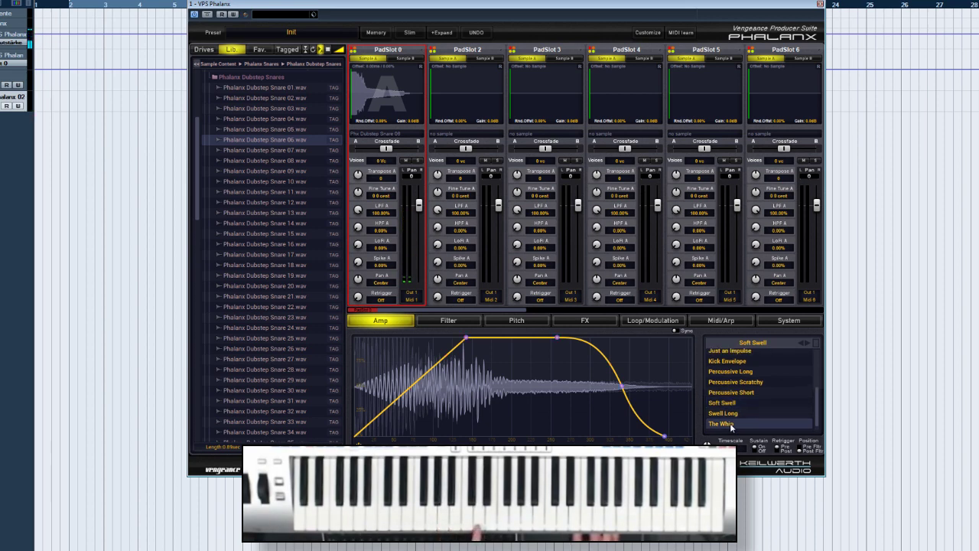
click(731, 425)
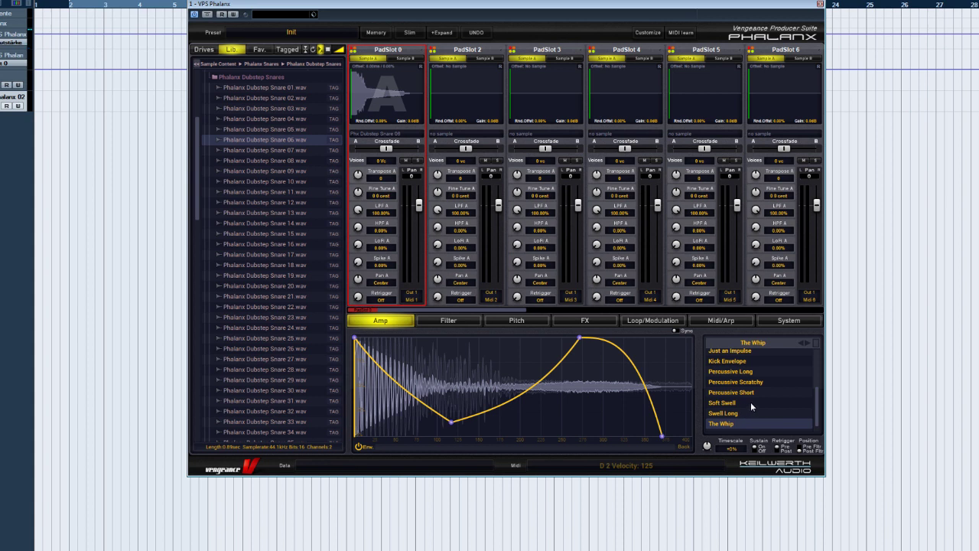
Set the amp envelope's timescale to -27% and load InitSaw into PadSlot 0.
scroll(751, 404, up, 7)
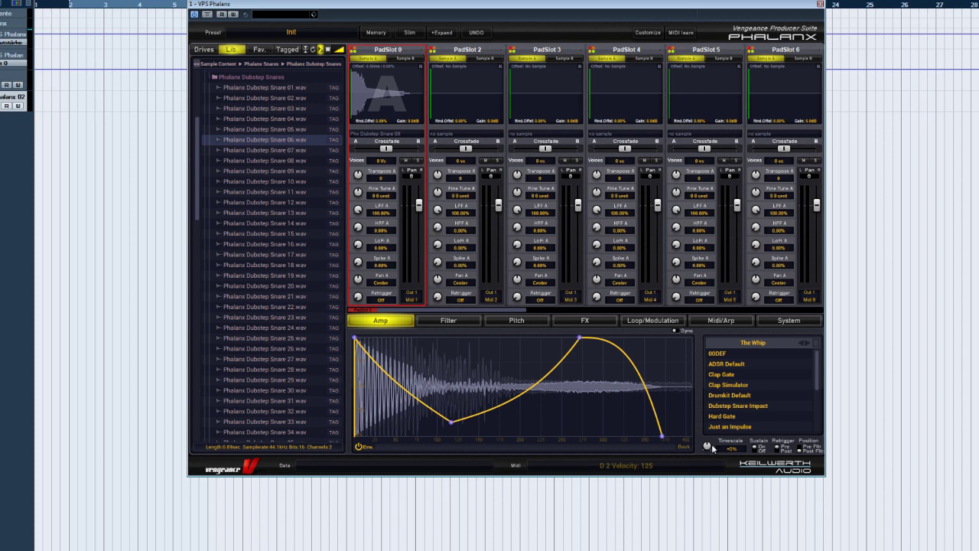
drag(712, 448, 716, 407)
right_click(402, 114)
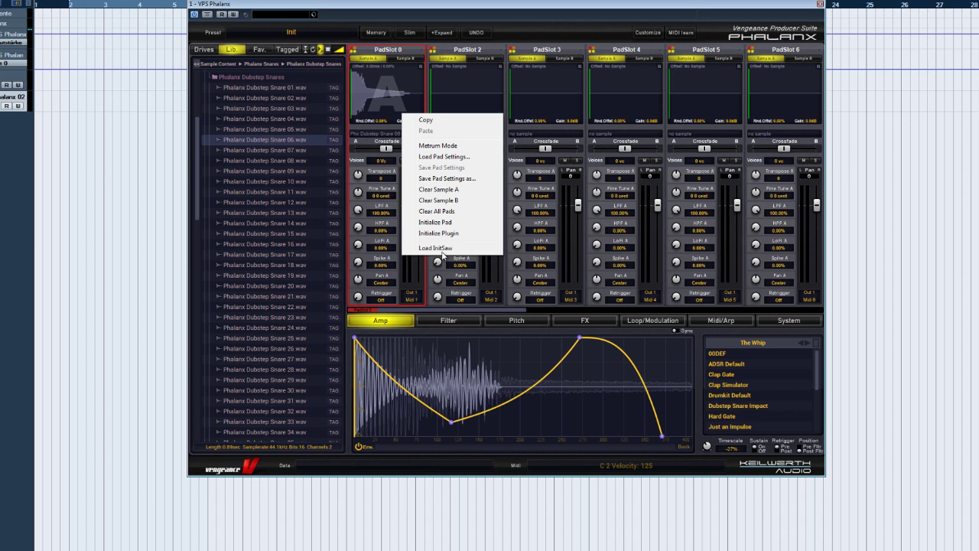
click(436, 248)
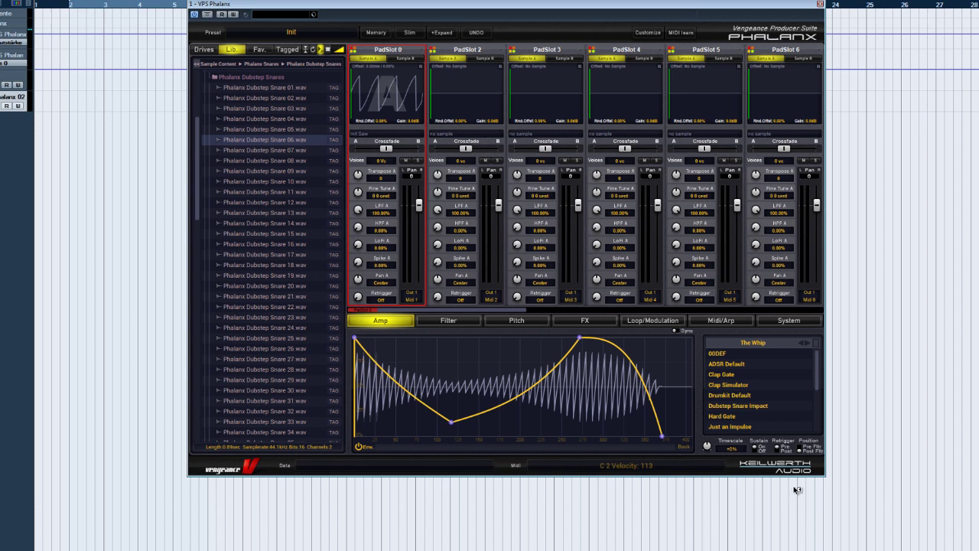
Raise the amp envelope's decay point to full level and load Phalanx Dubstep Kick 06.wav from the Dubstep Kicks folder into PadSlot 0.
drag(450, 422, 441, 337)
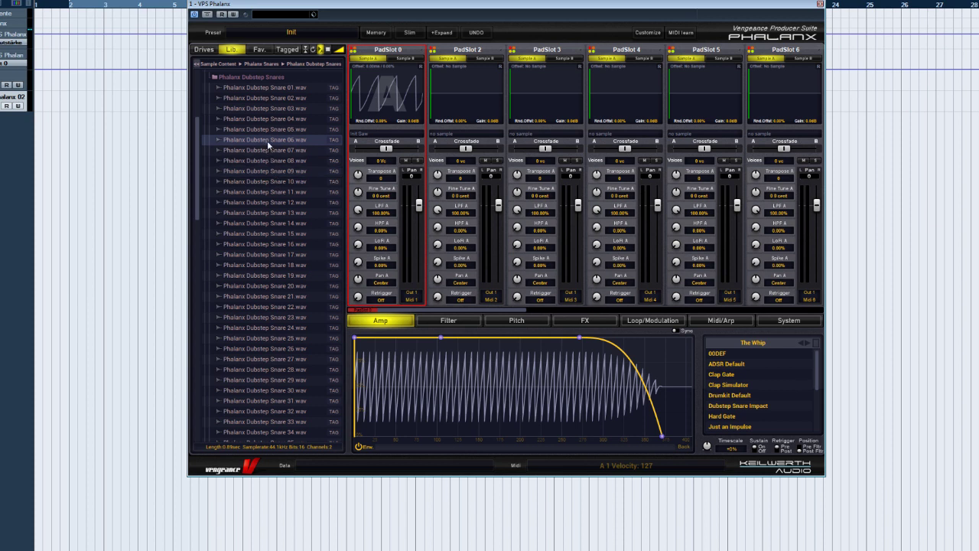
click(251, 77)
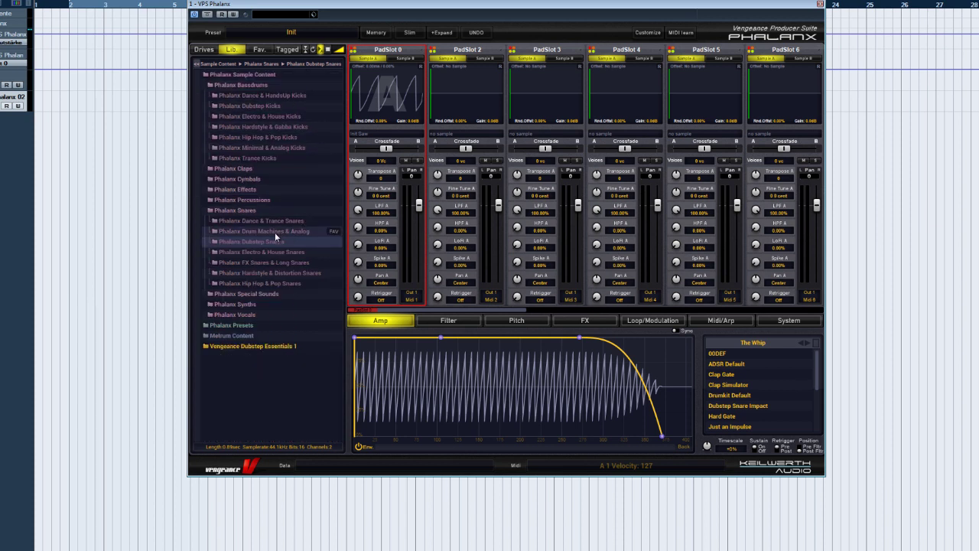
double_click(271, 105)
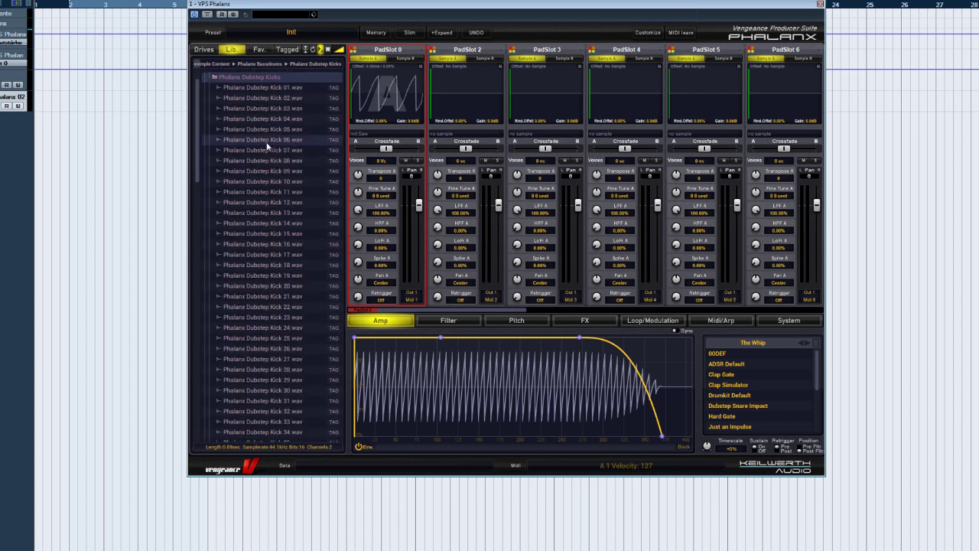
double_click(255, 139)
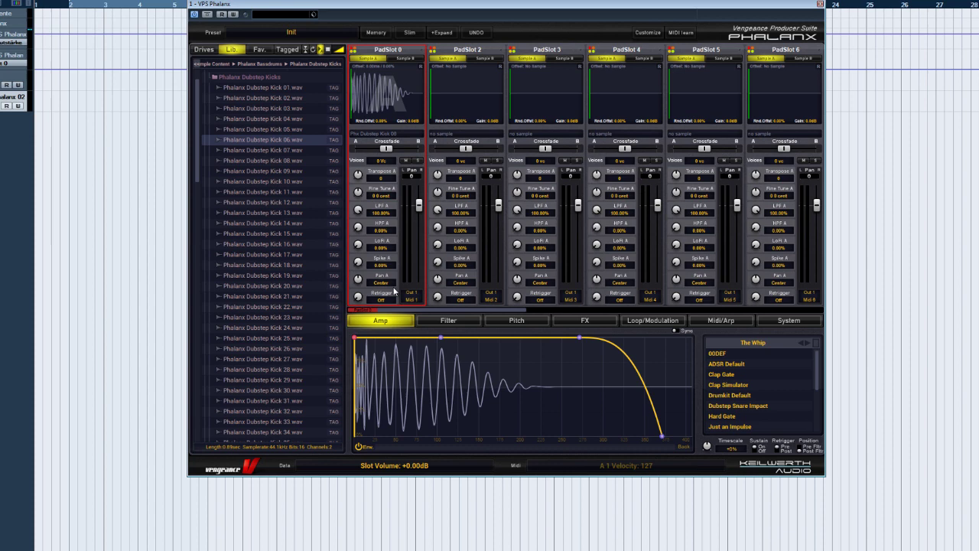
Set PadSlot 0's retrigger to 21.49 ms and move the amp envelope's sustain point slightly later at full level.
drag(360, 300, 366, 237)
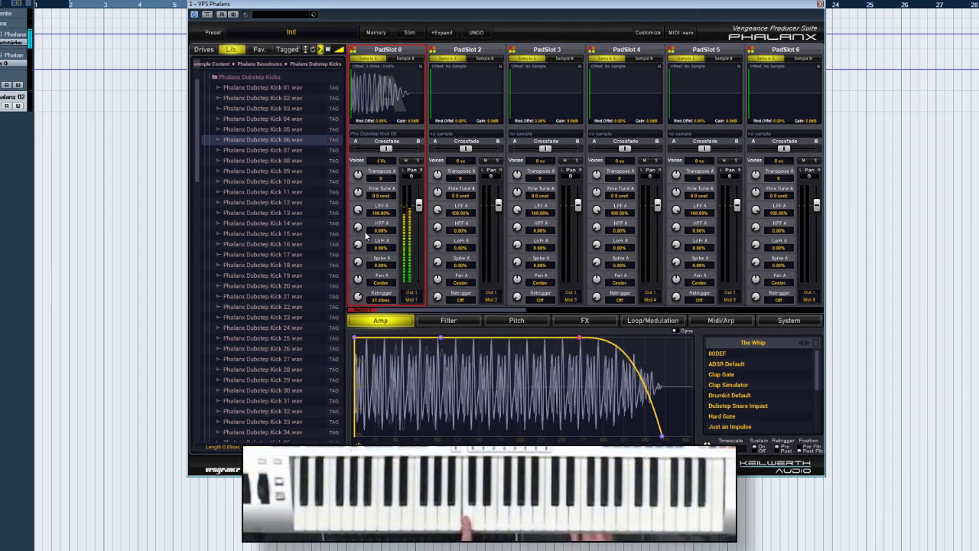
drag(581, 339, 605, 329)
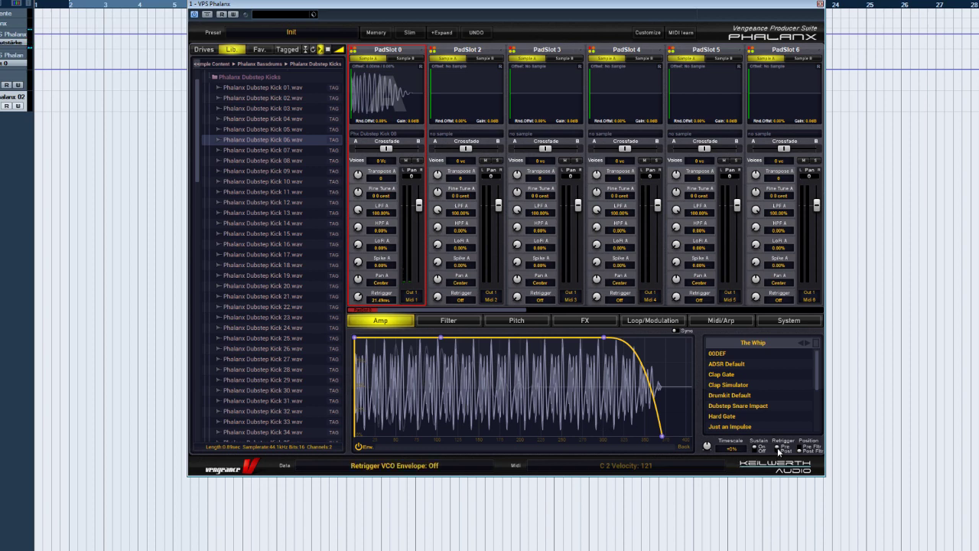
Move the amp envelope's decay point earlier and lower it to roughly three-quarter level.
scroll(423, 353, up, 1)
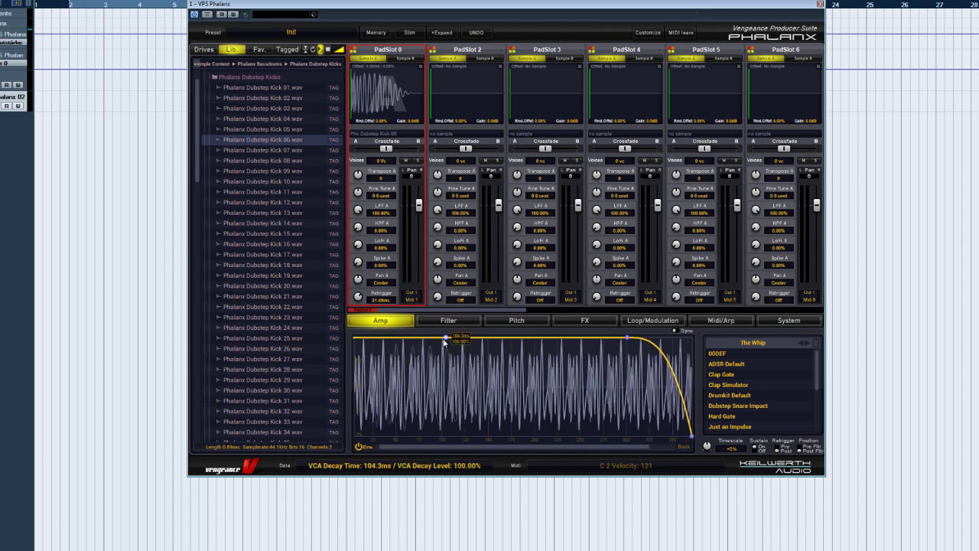
drag(443, 338, 403, 361)
scroll(381, 391, up, 4)
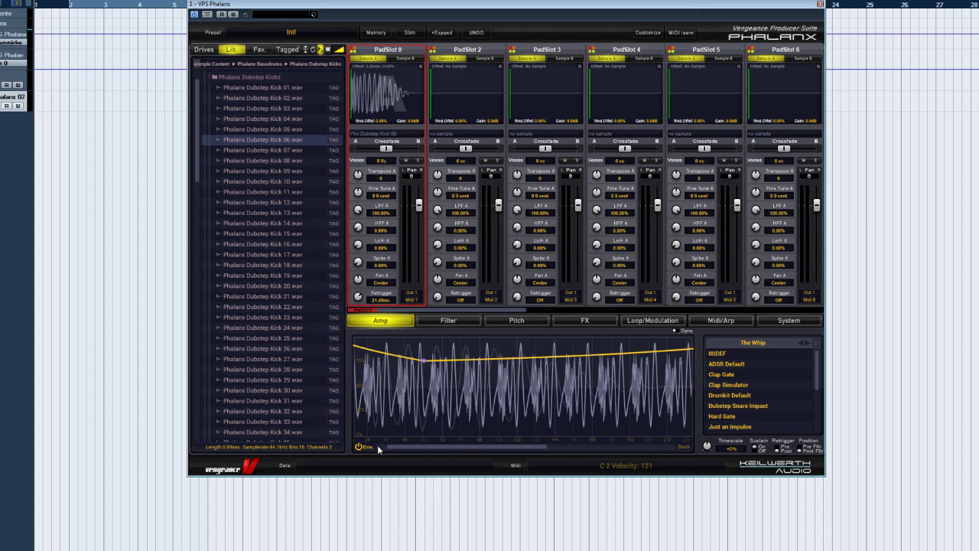
scroll(380, 446, down, 2)
scroll(389, 446, up, 3)
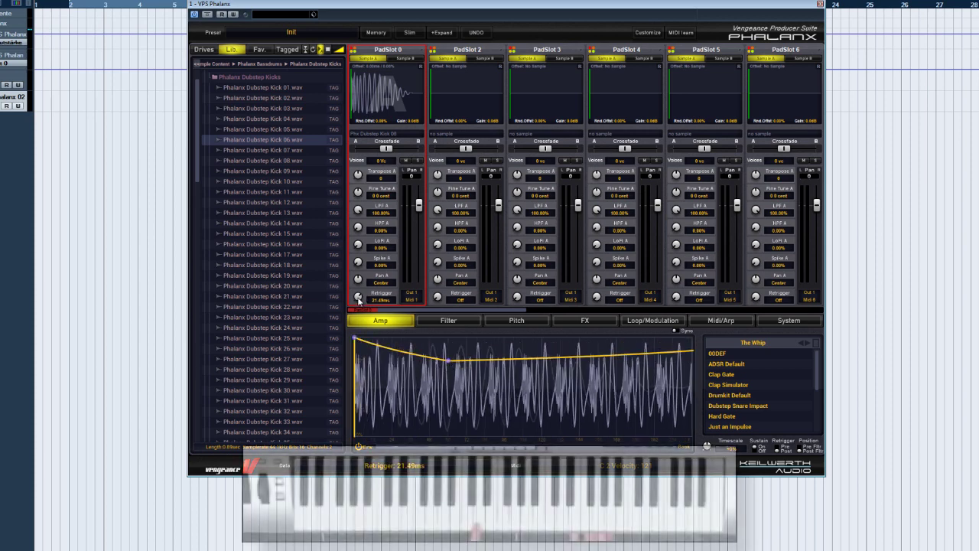
Set PadSlot 0's retrigger to 48.76 ms and move the decay point to about 15 ms at 0% level.
drag(359, 299, 359, 322)
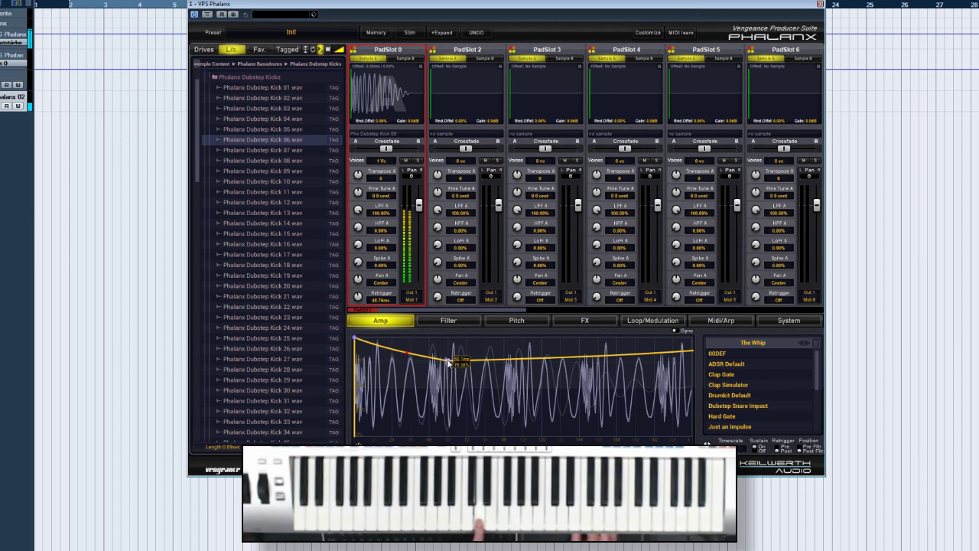
drag(449, 363, 375, 435)
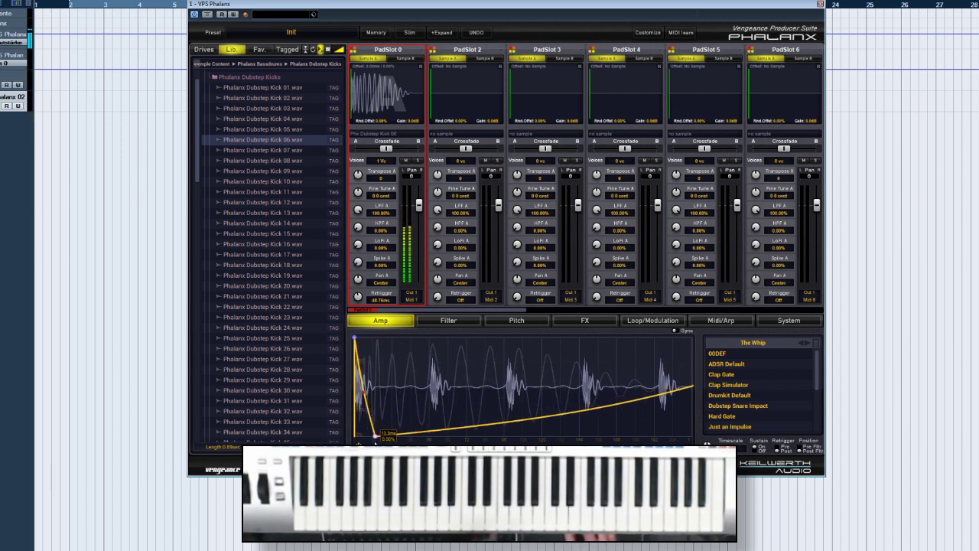
scroll(450, 398, down, 6)
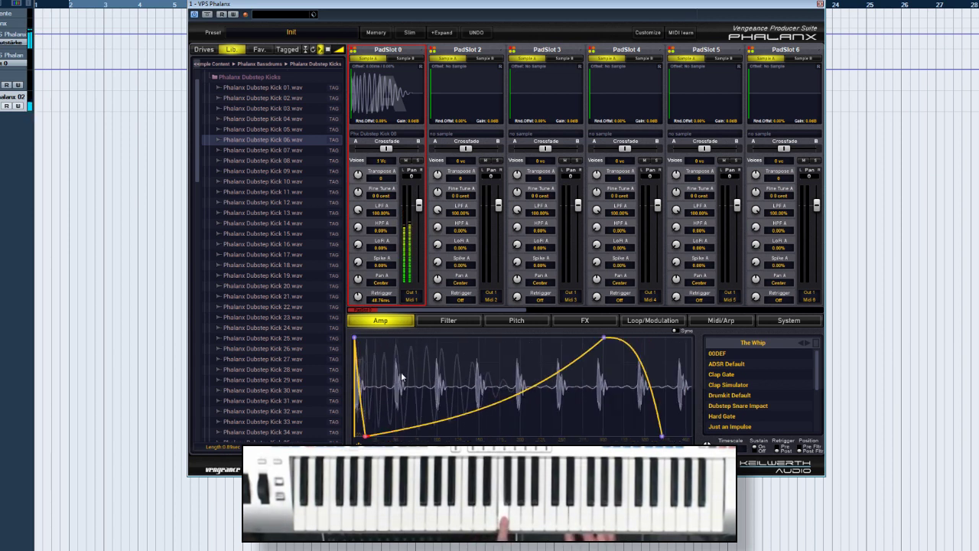
Move the amp envelope's decay point later at full level and turn off PadSlot 0's retrigger.
drag(365, 436, 425, 337)
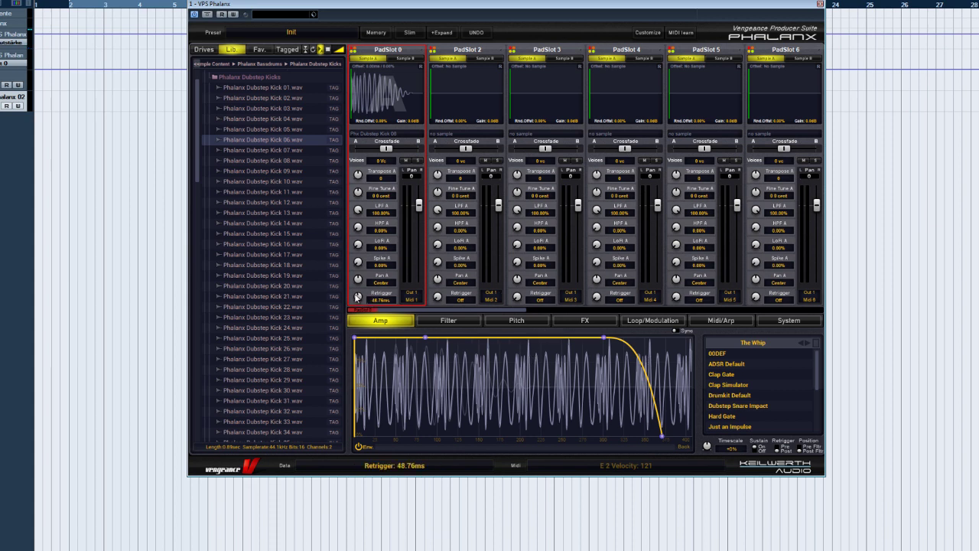
drag(358, 297, 373, 401)
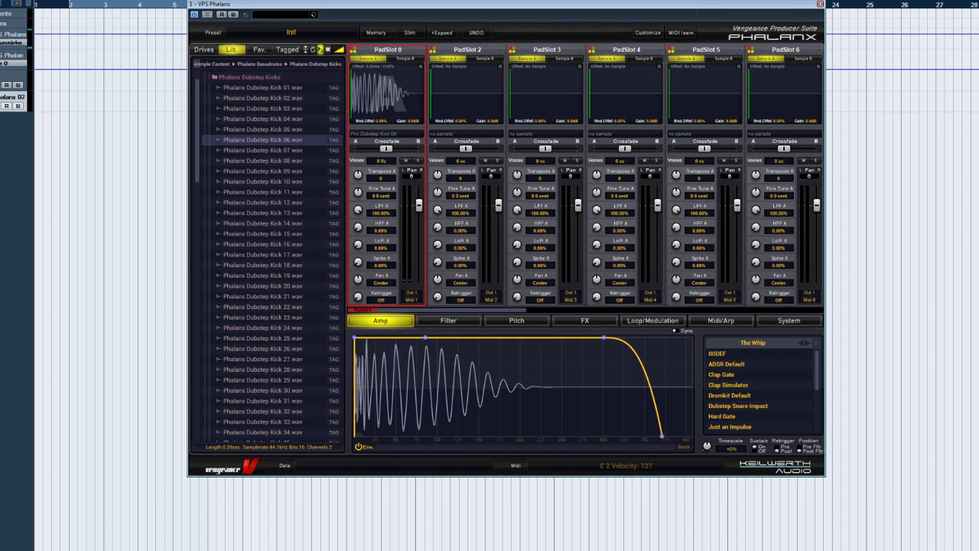
Show PadSlot 0's filter settings and load InitSaw into the pad.
click(457, 320)
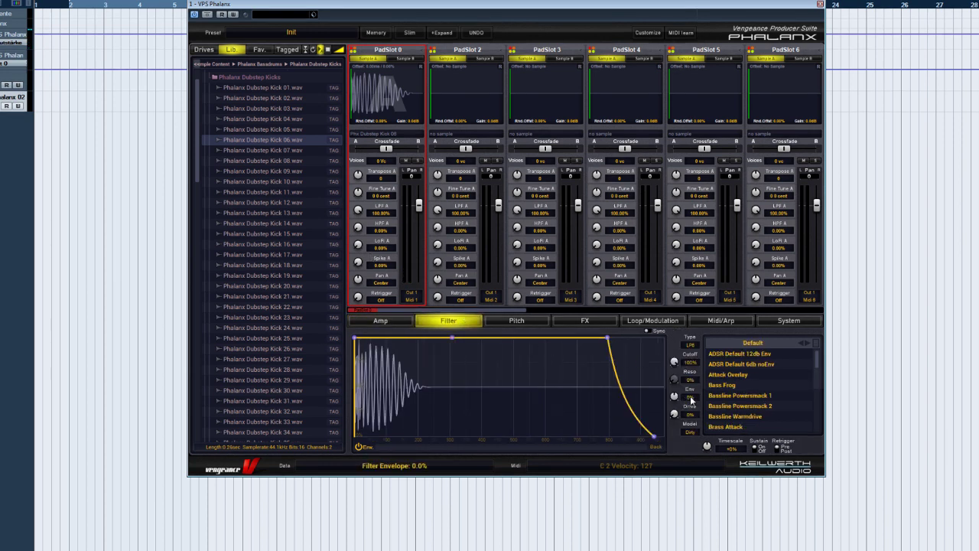
right_click(395, 134)
click(443, 271)
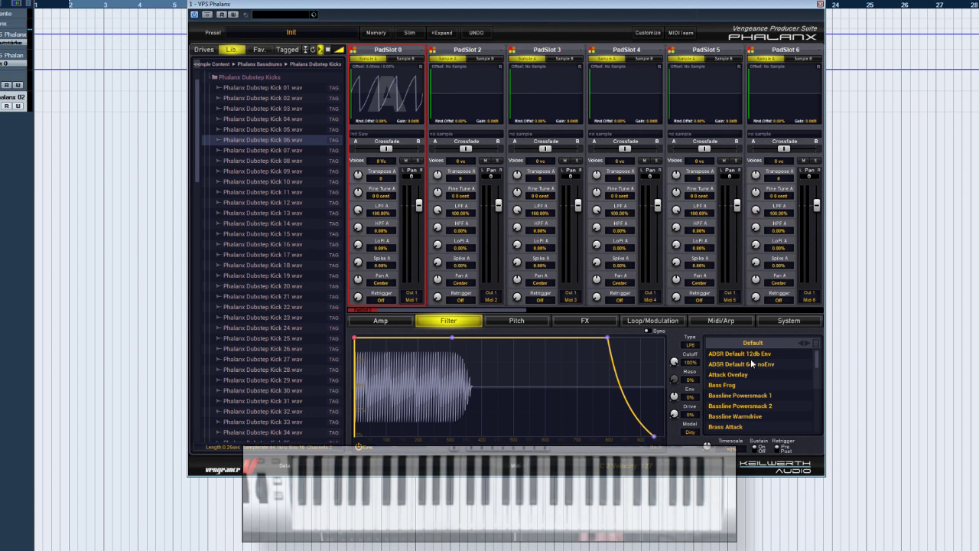
Audition the filter presets Bass Frog, Bassline Powersmack 1, Bassline Powersmack 2, Fuzzy Bassline, Plucked Medium and Plucked Slow.
click(734, 385)
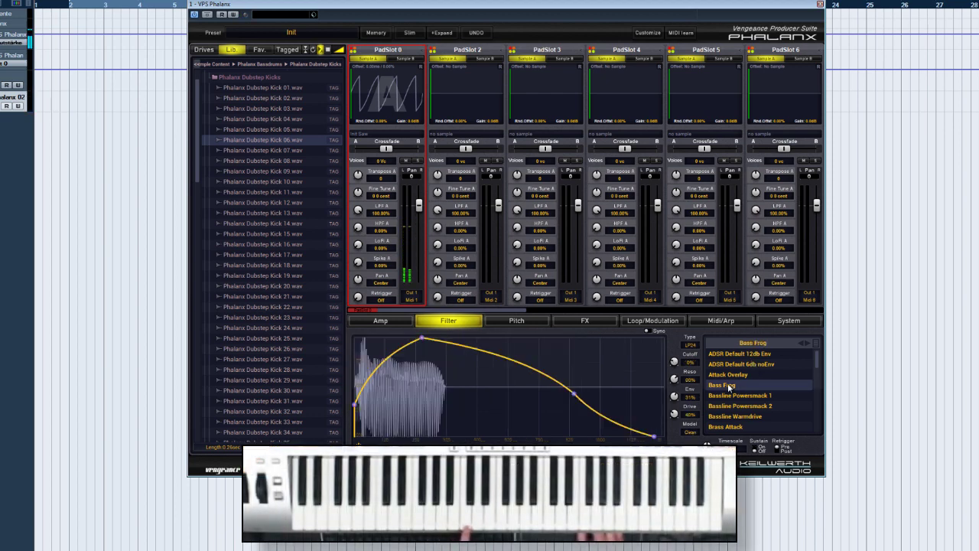
click(747, 396)
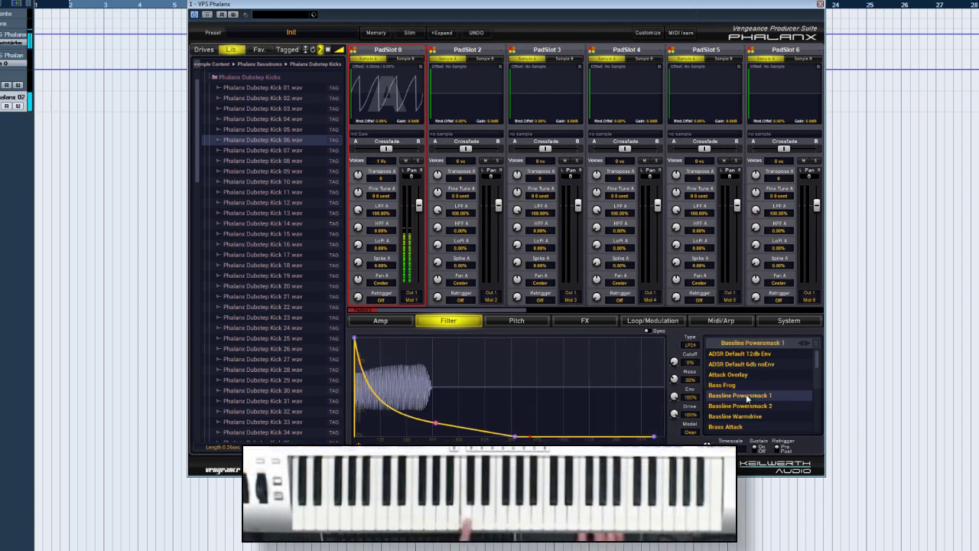
click(748, 406)
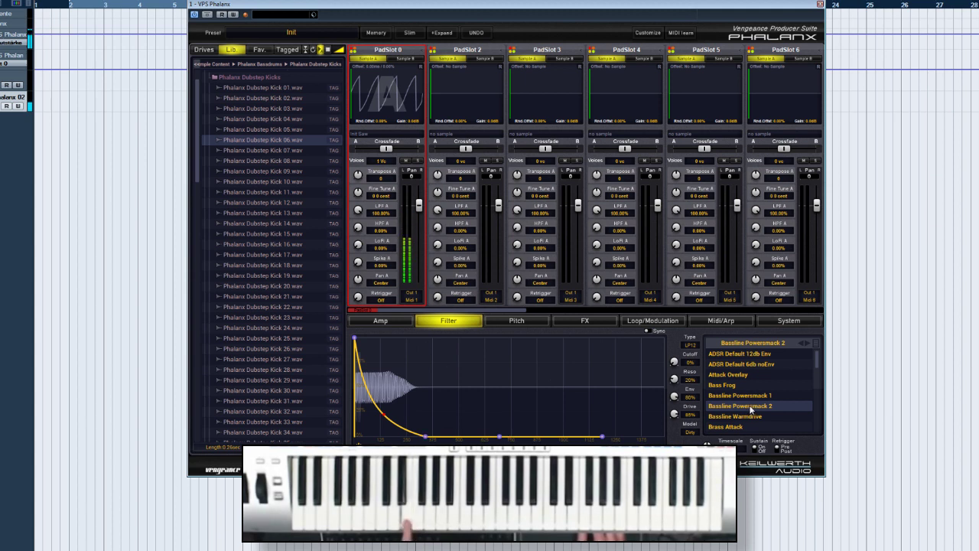
scroll(747, 410, down, 3)
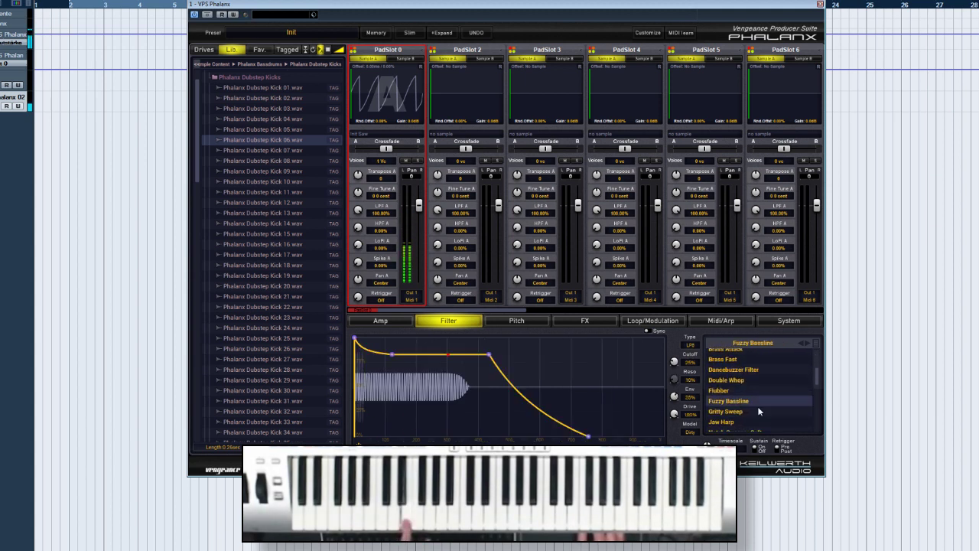
scroll(758, 406, down, 5)
click(780, 393)
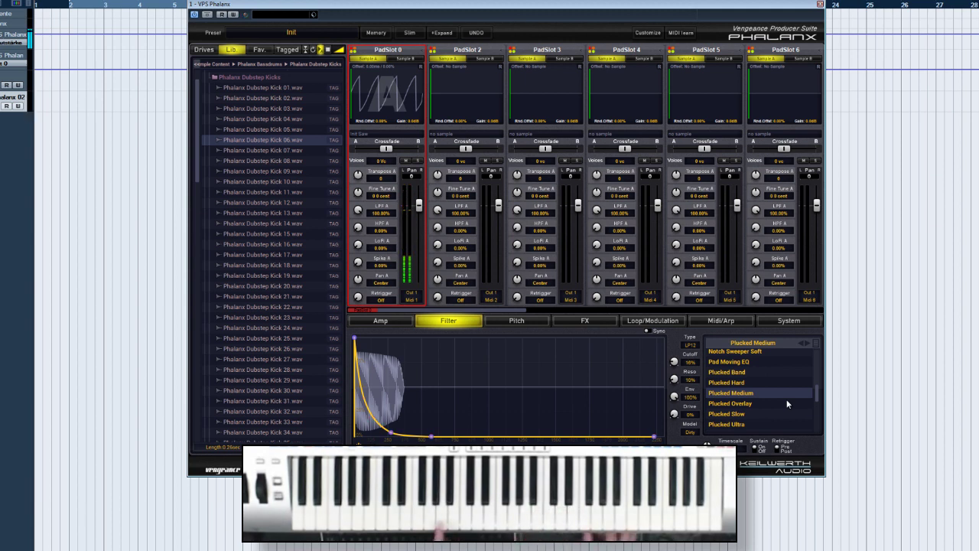
click(746, 413)
Audition the filter presets Super Highsweep and TB303 Reso Arp further down the preset list.
scroll(747, 410, down, 3)
scroll(750, 410, down, 1)
click(751, 406)
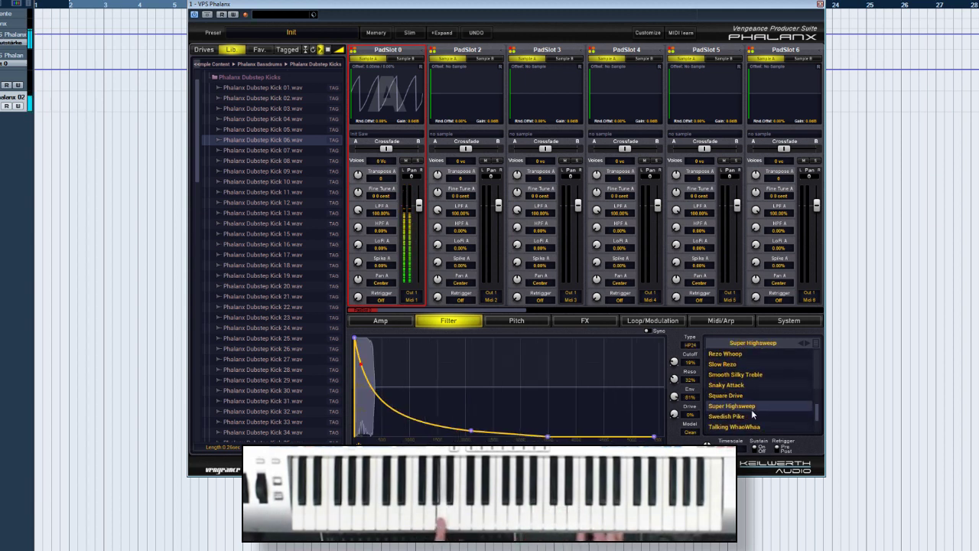
scroll(754, 407, down, 2)
click(740, 402)
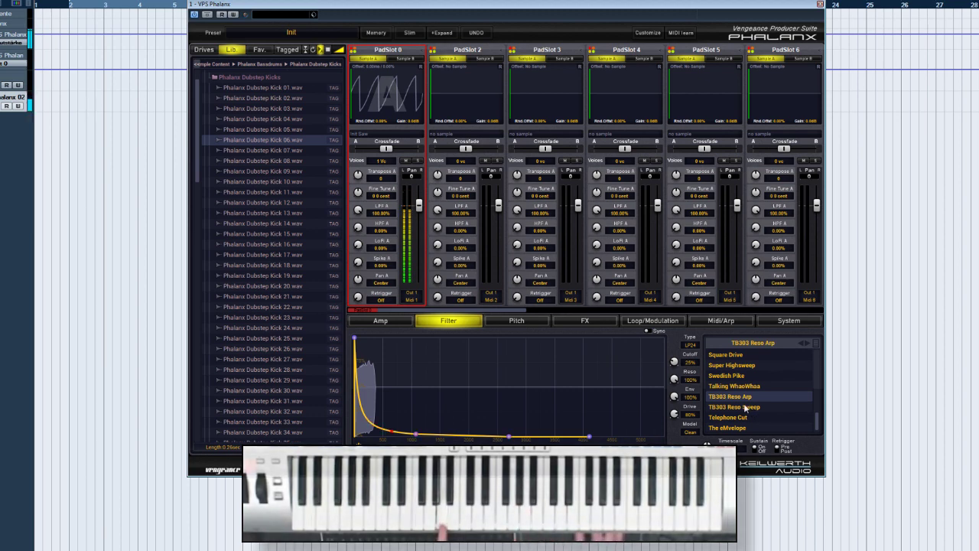
Load the ADSR Default 12db Env filter preset and set the filter type to LP24.
scroll(820, 420, up, 10)
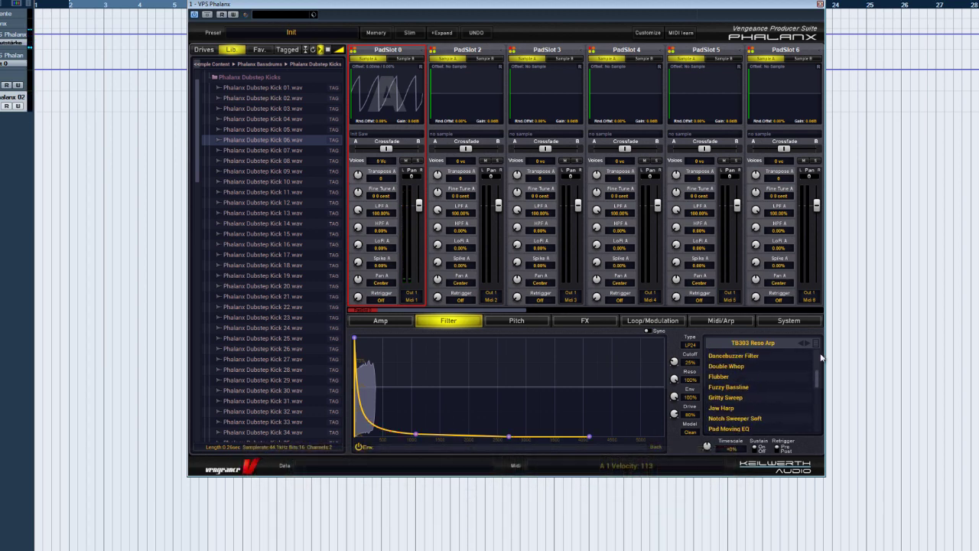
click(747, 356)
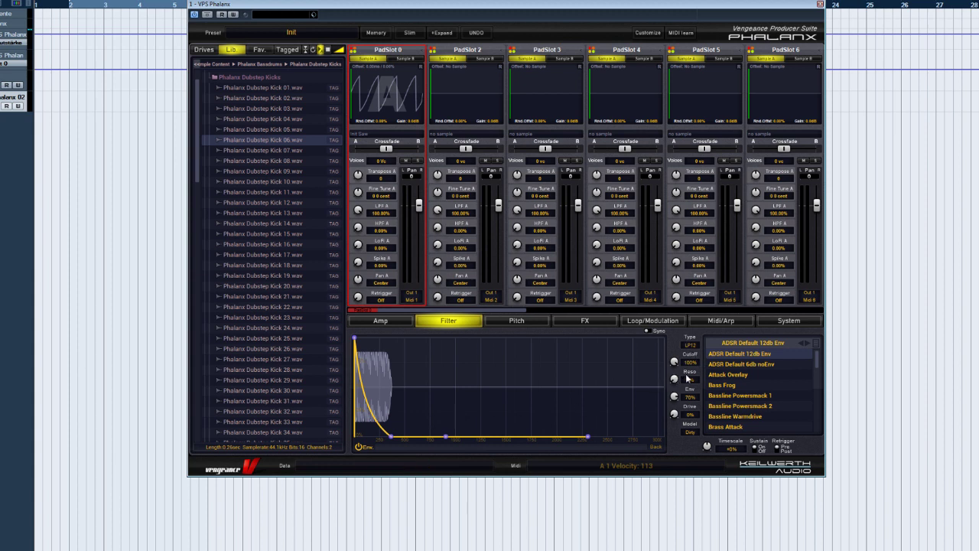
click(688, 349)
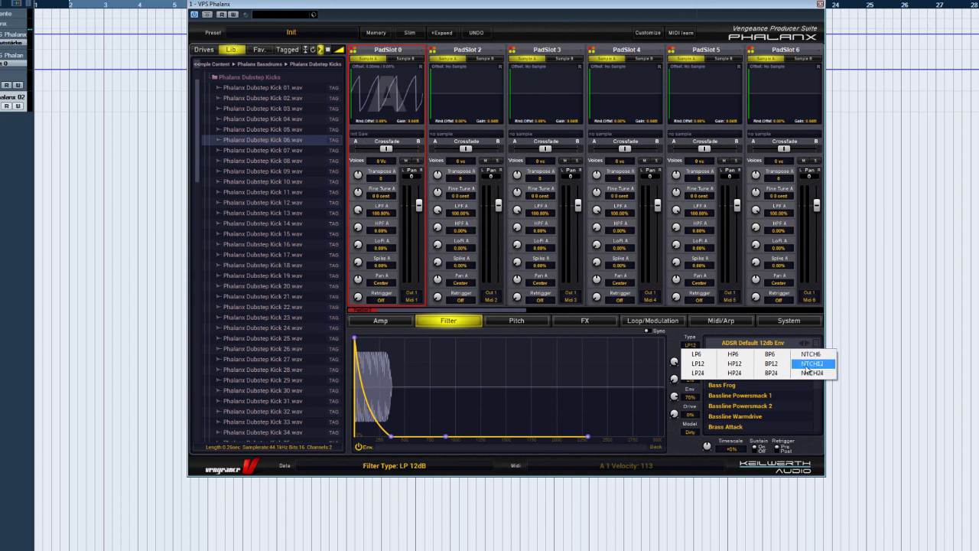
click(701, 374)
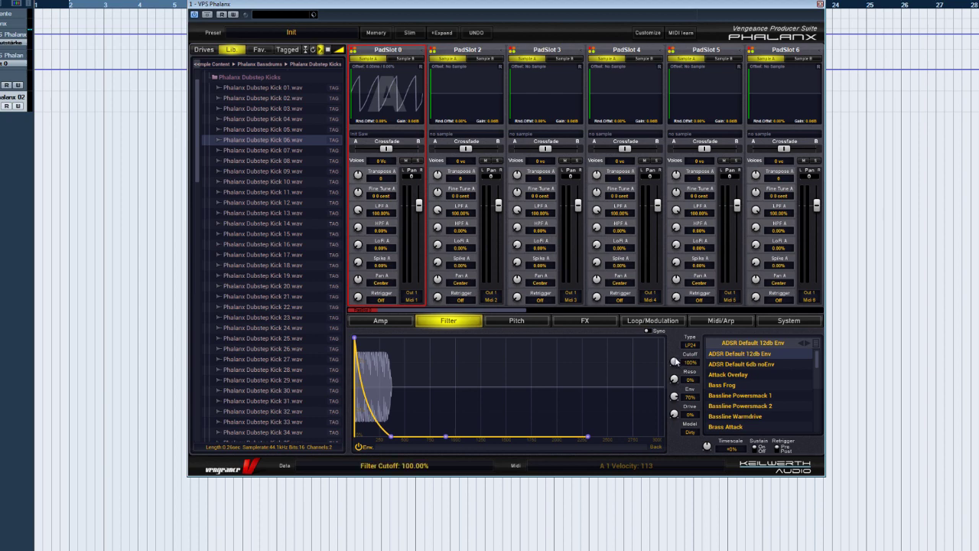
Sweep PadSlot 0's filter cutoff down to 25% and its resonance up to 91% while playing notes.
drag(676, 362, 670, 324)
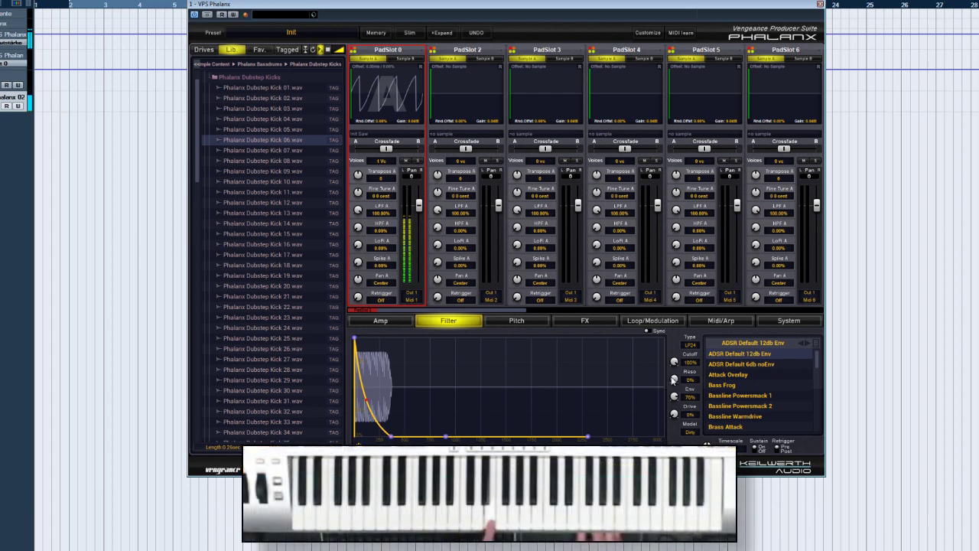
drag(673, 380, 673, 299)
drag(674, 362, 674, 451)
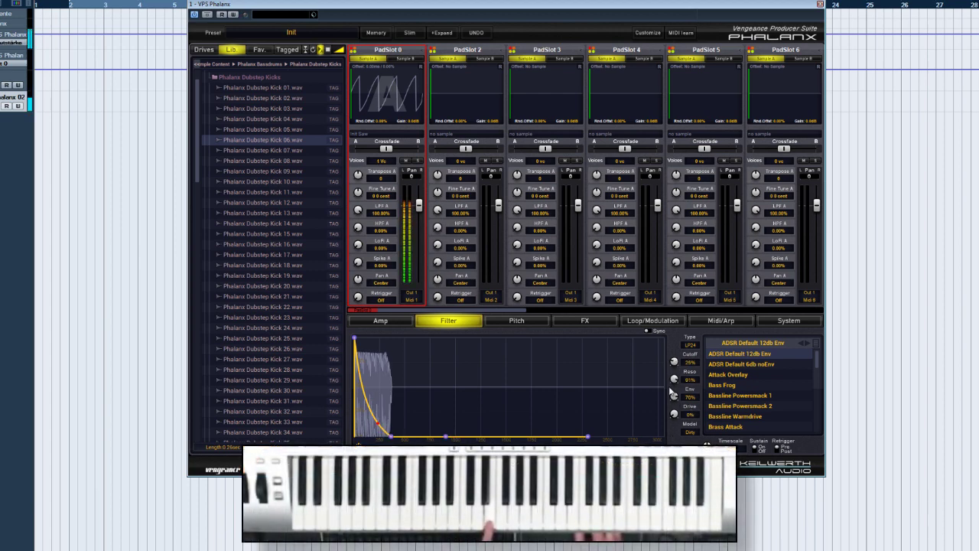
drag(674, 379, 673, 358)
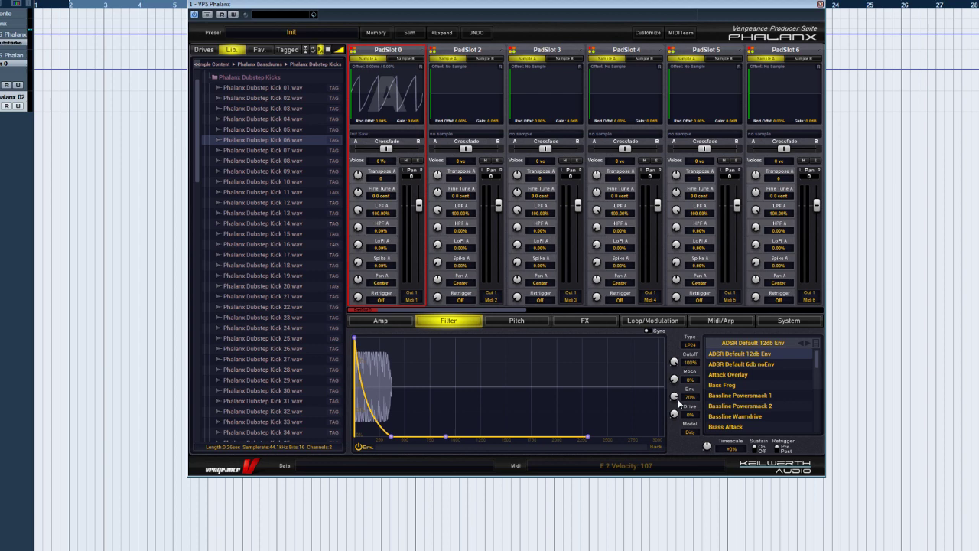
Set the filter envelope amount to 100%, comparing it with 11% at a 42% cutoff, and return the cutoff to 100%.
mouse_move(678, 399)
mouse_down()
mouse_move(679, 521)
mouse_move(677, 407)
mouse_up()
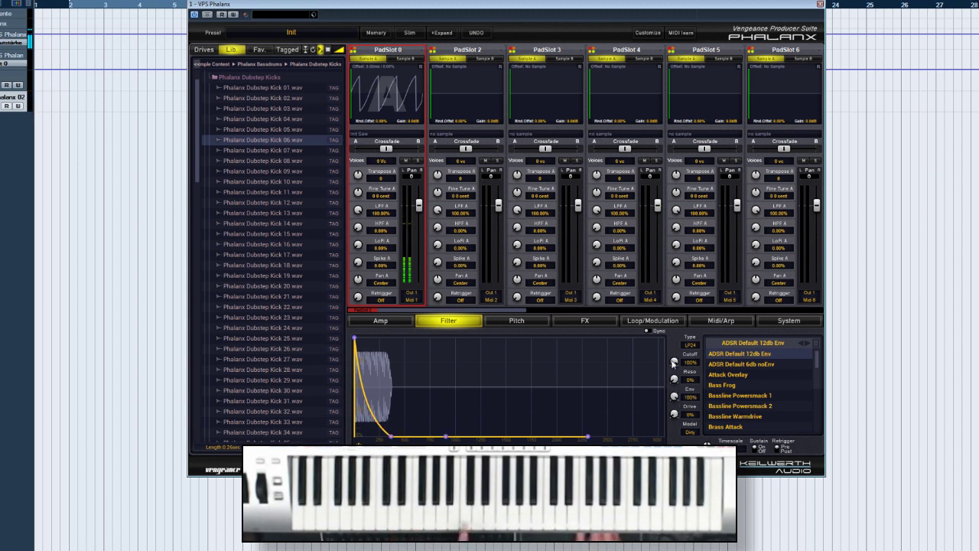
drag(674, 361, 676, 435)
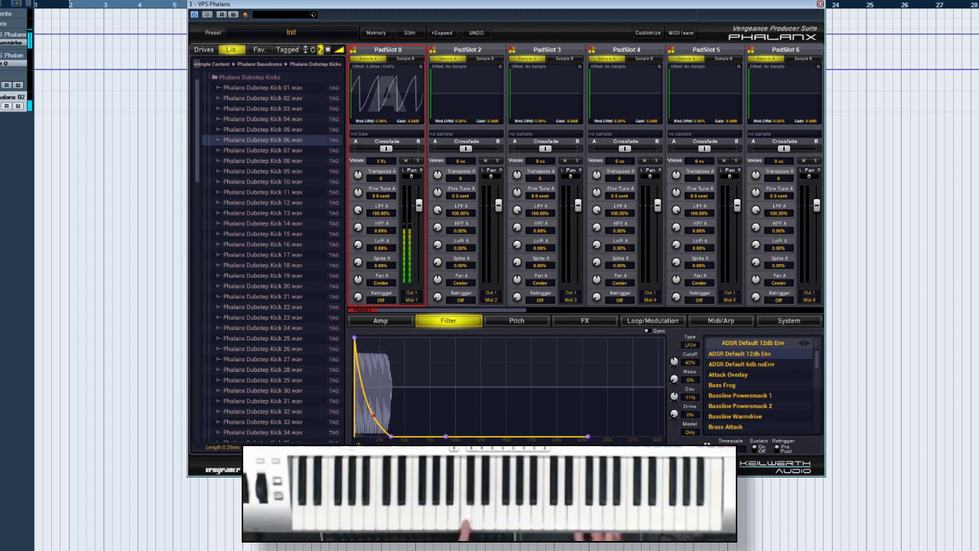
drag(676, 398, 677, 402)
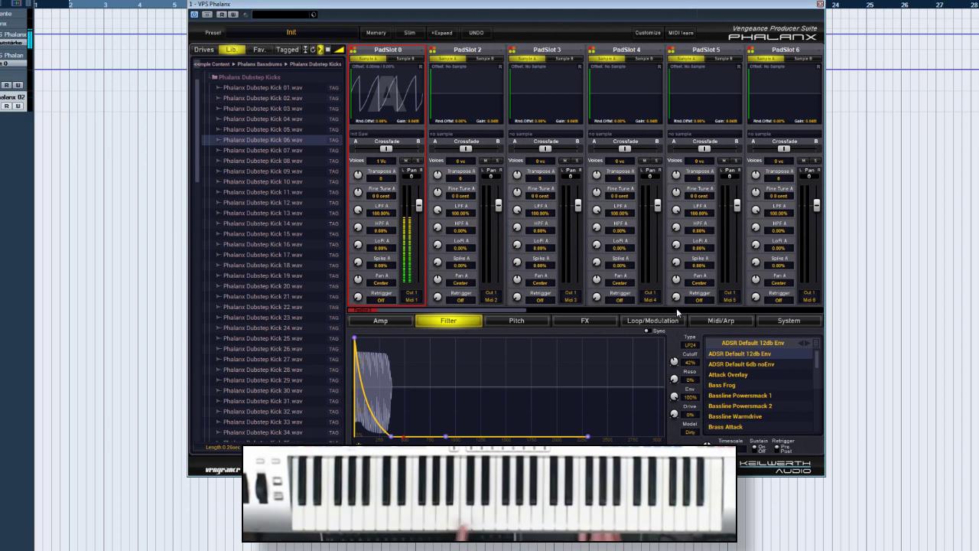
drag(672, 364, 674, 317)
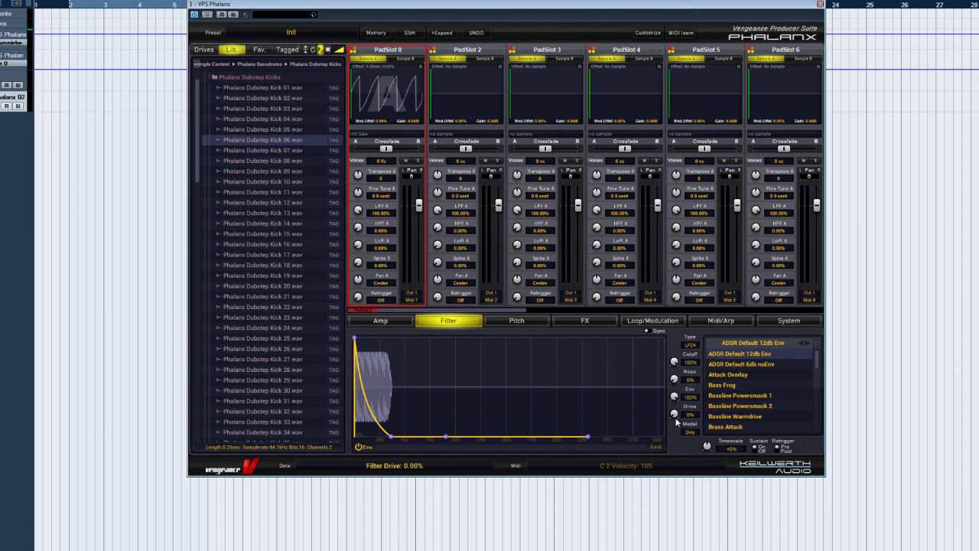
Raise the filter drive to 88% and switch the filter model to Clean.
drag(676, 420, 680, 335)
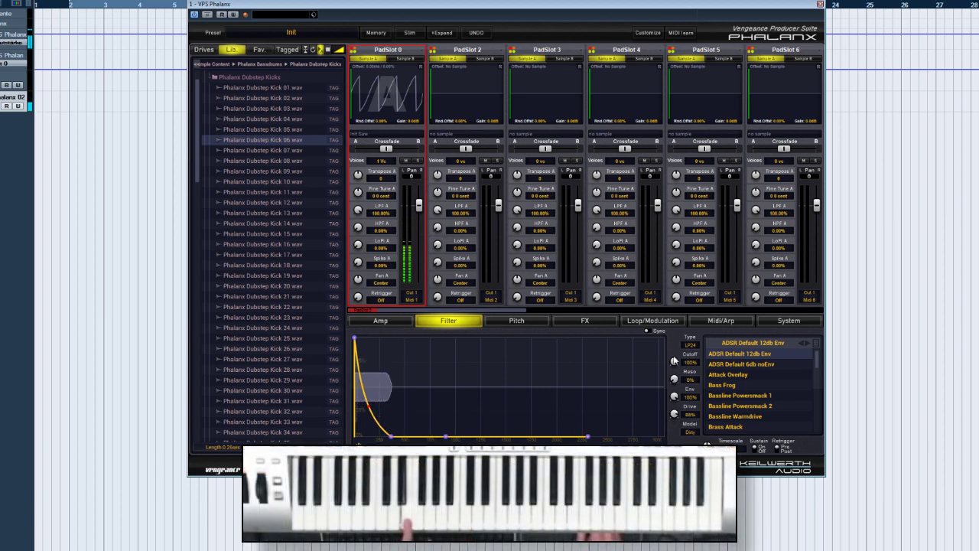
drag(676, 409, 677, 479)
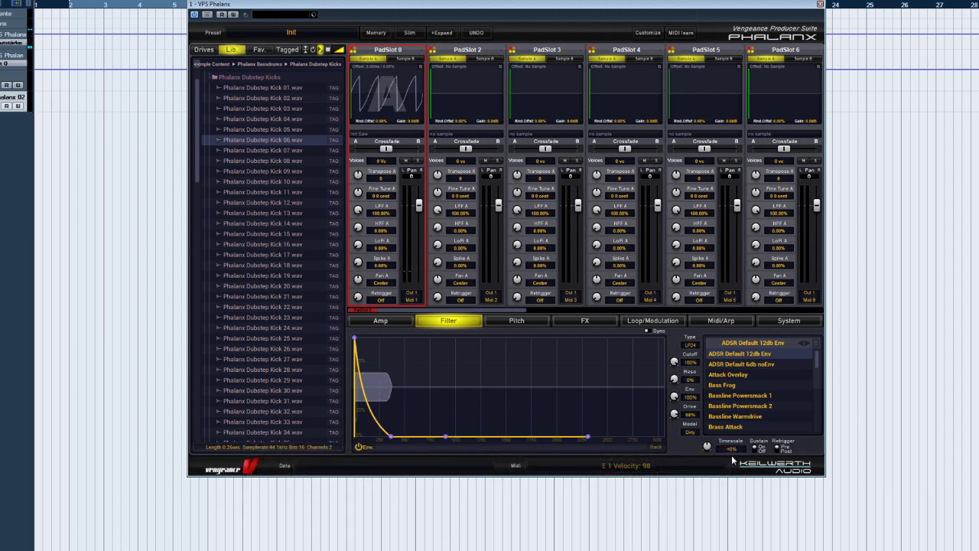
click(691, 433)
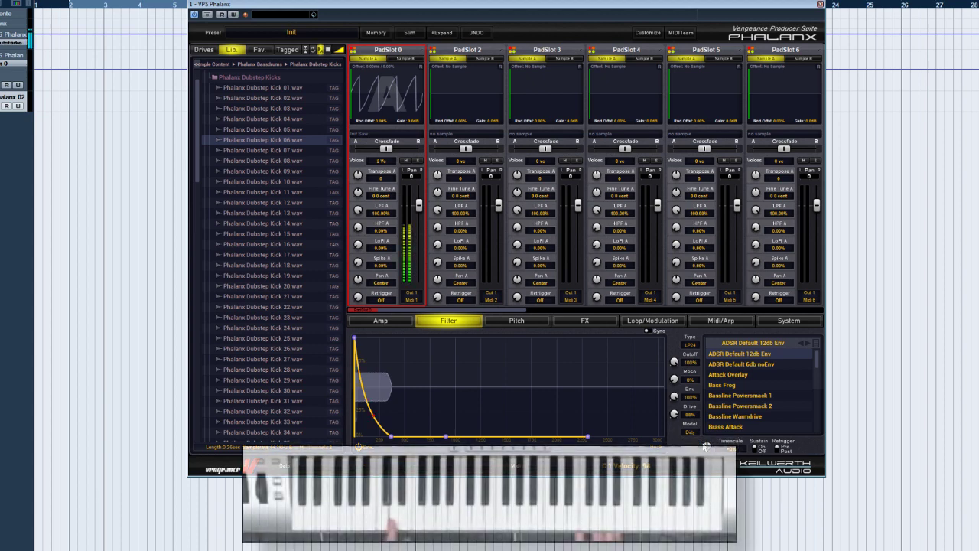
click(704, 453)
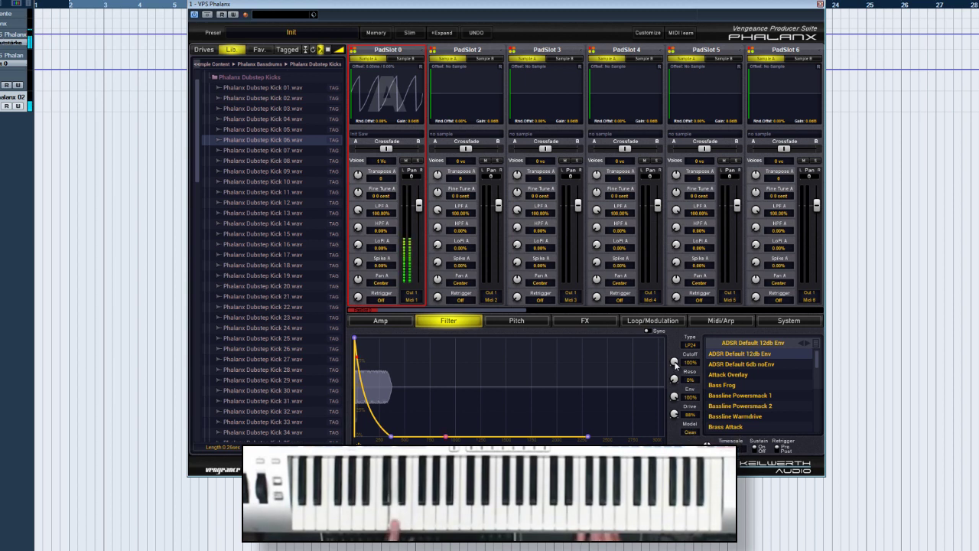
Set the filter cutoff to 29% with drive at 100%, and switch the filter model back to Dirty.
mouse_move(675, 366)
mouse_down()
mouse_move(677, 450)
mouse_move(664, 368)
mouse_up()
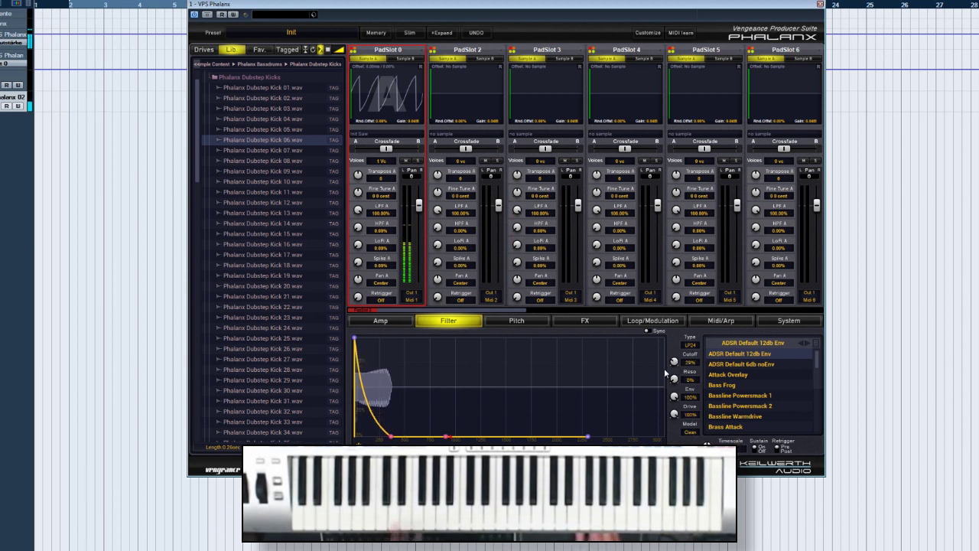
click(690, 432)
click(700, 443)
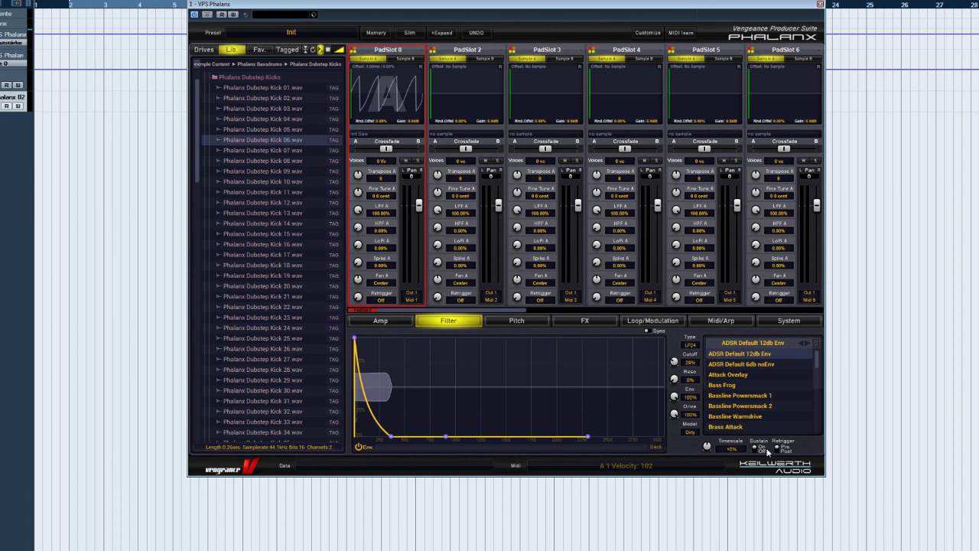
Examine the amp envelope's pre/post filter position option and return to the filter settings.
click(383, 321)
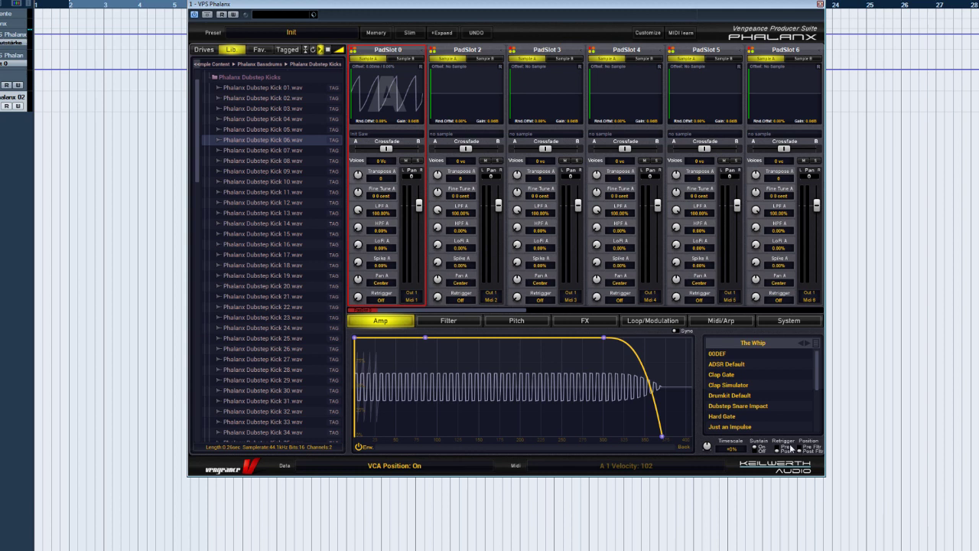
click(459, 322)
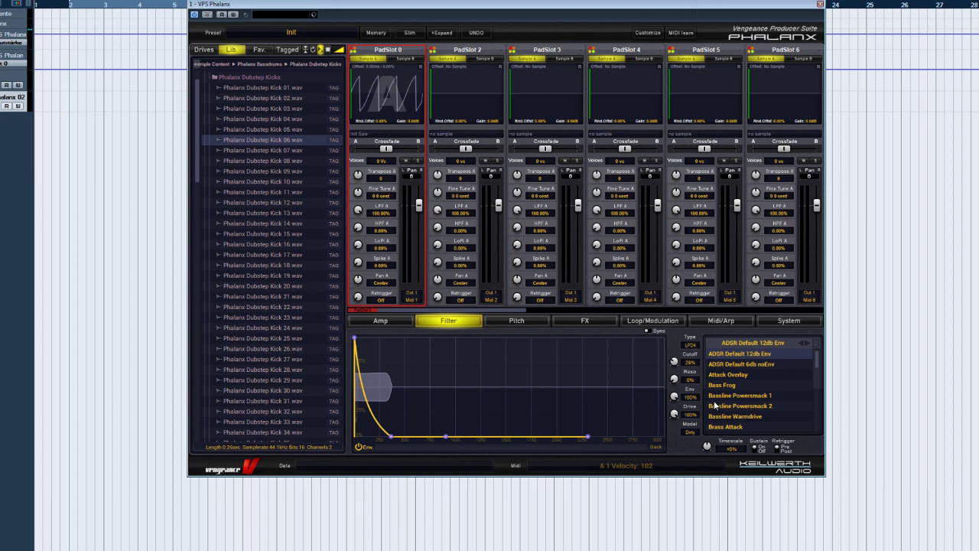
Show PadSlot 0's pitch settings and audition the pitch presets Dirty Screech, HandsUp Pitchbass 2 and Loooonger Uplifter.
click(520, 323)
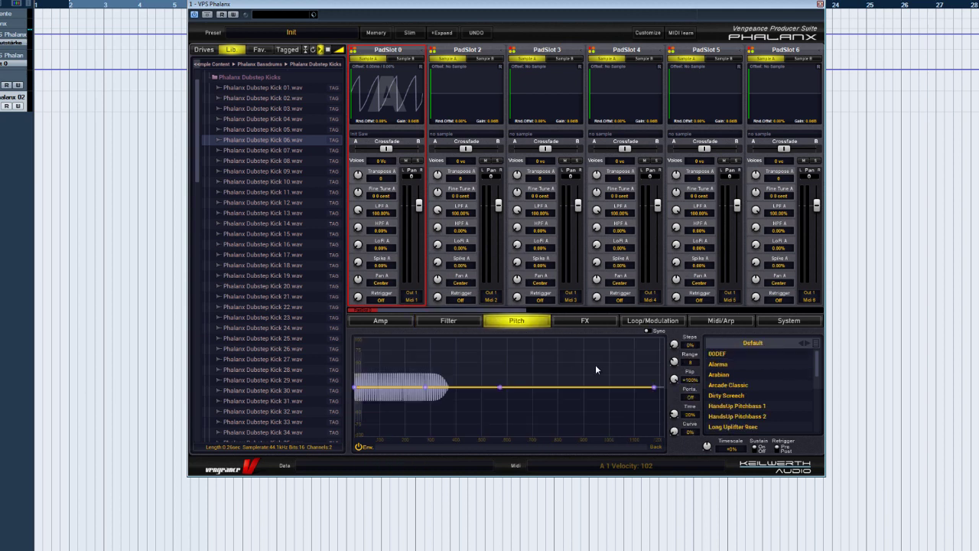
click(732, 396)
scroll(740, 407, down, 2)
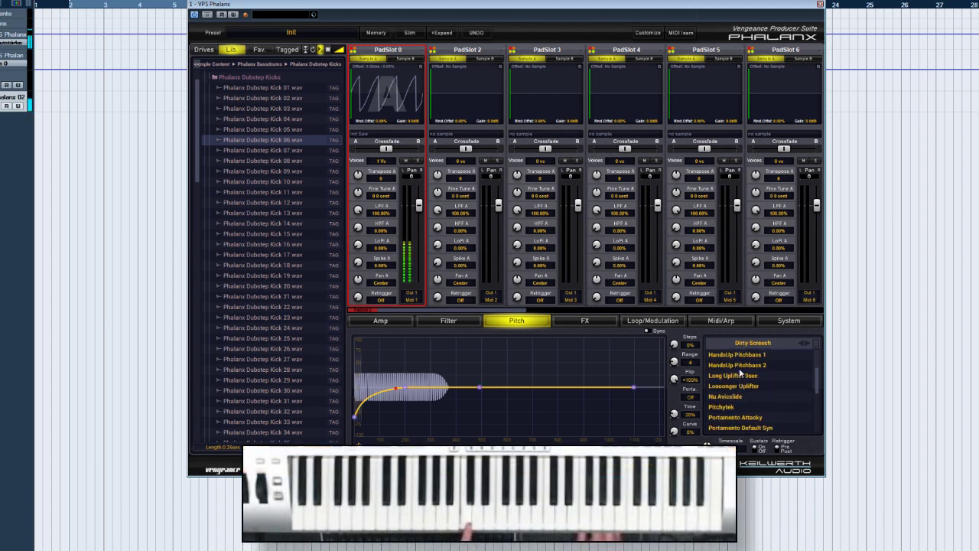
click(739, 365)
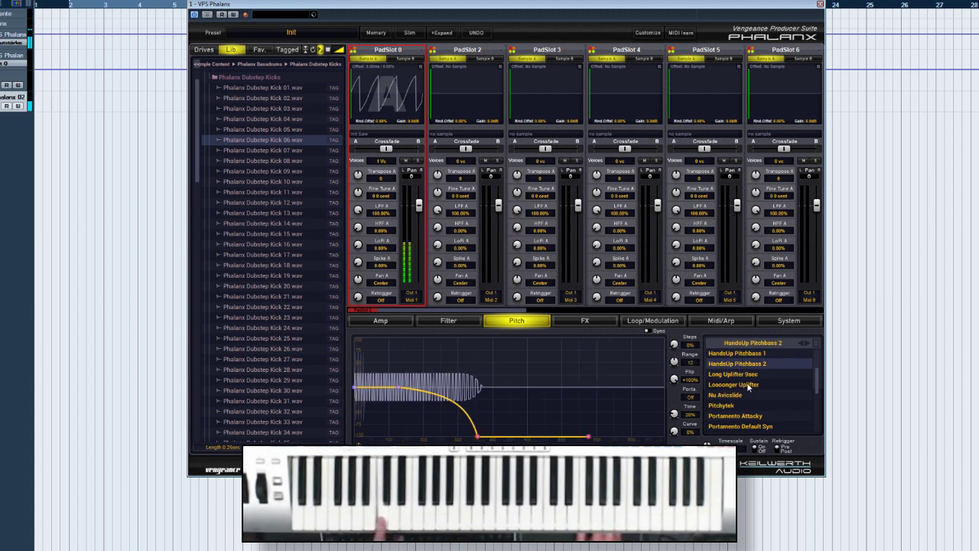
click(745, 387)
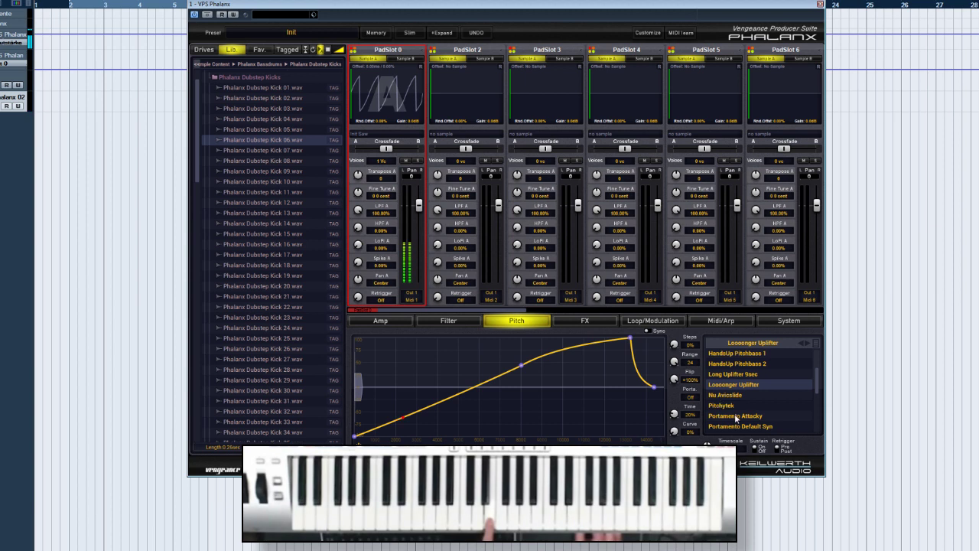
Audition the pitch presets Portamento Attacky, Portamento Default Syn, Nu Avicslide and Arcade Classic.
click(736, 417)
scroll(738, 406, down, 1)
click(740, 416)
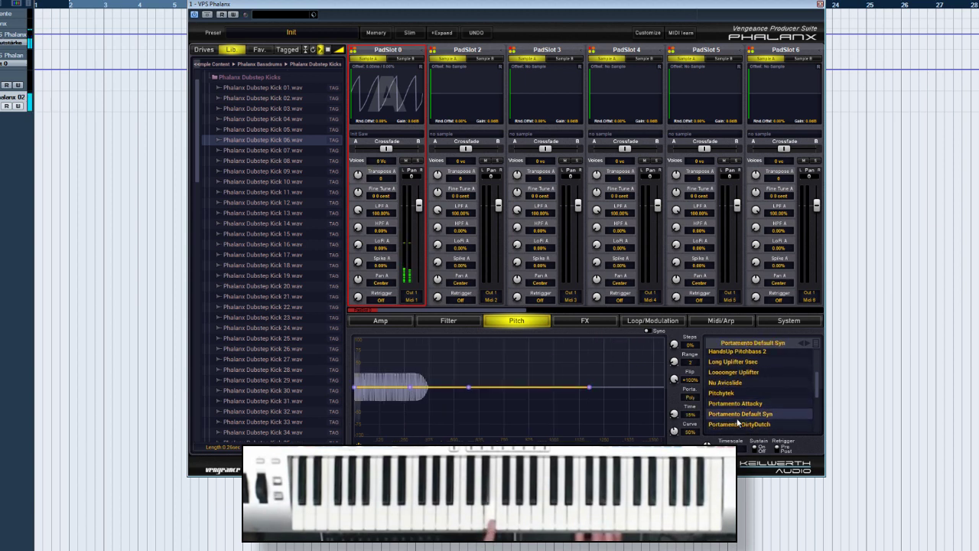
click(723, 381)
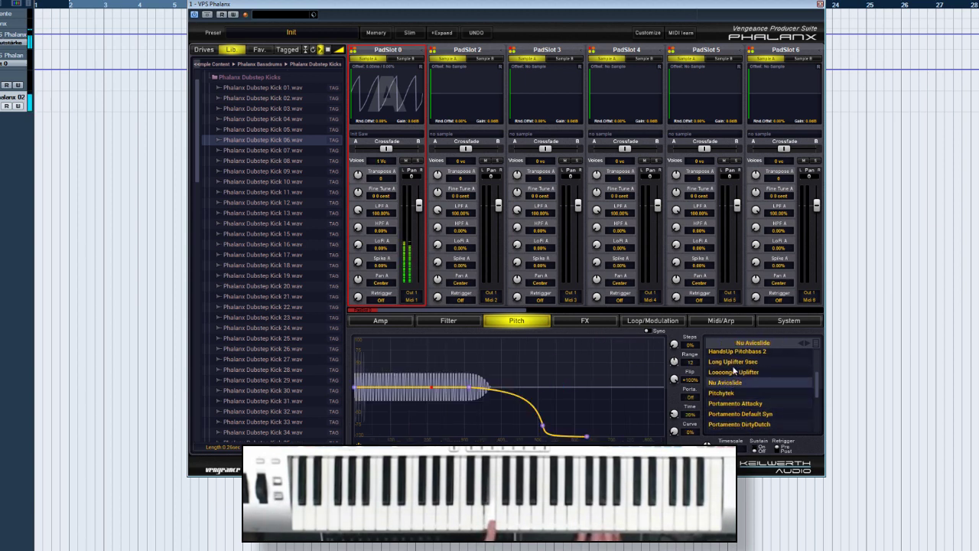
scroll(733, 372, up, 3)
click(736, 381)
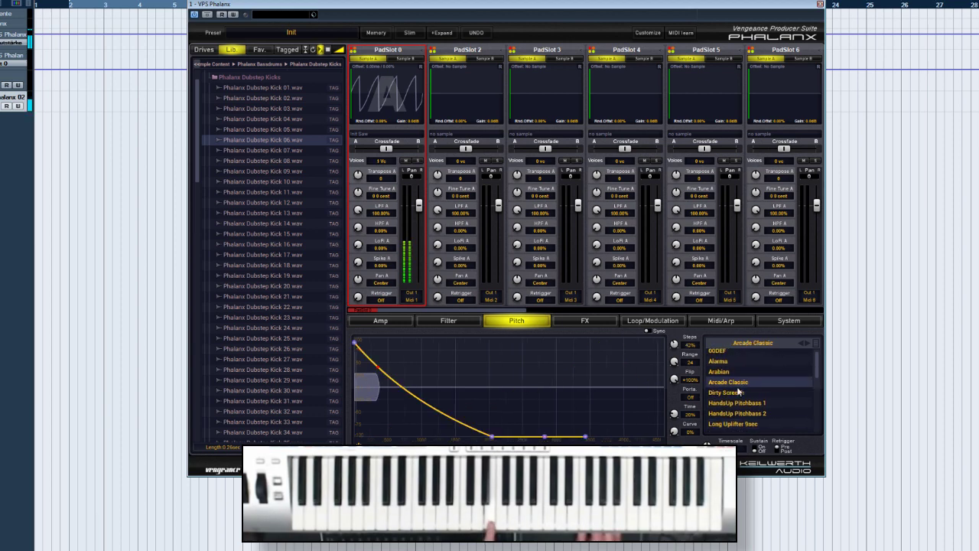
Load the 00DEF pitch preset and shape a long fall from the maximum start level, comparing Steps at 100% with 0%.
click(722, 357)
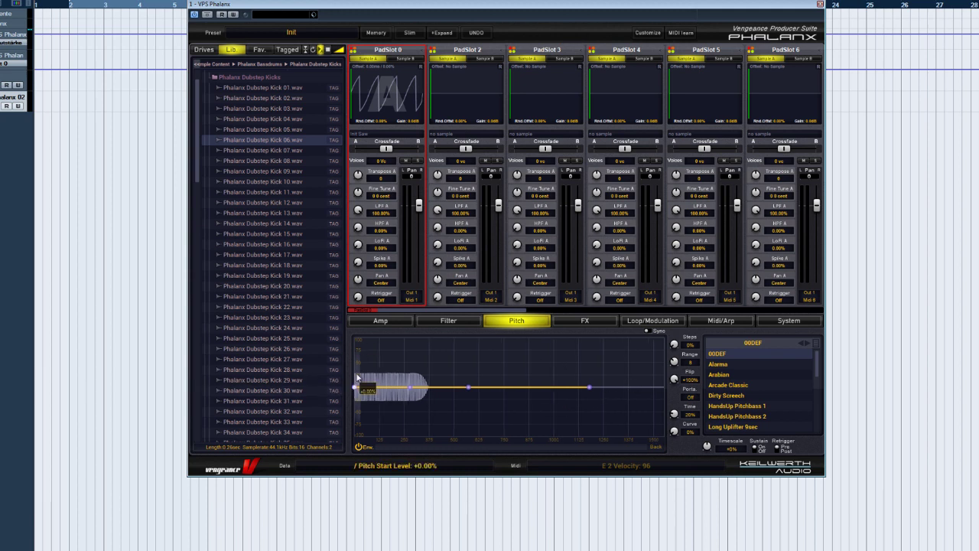
drag(354, 387, 355, 338)
drag(674, 345, 675, 270)
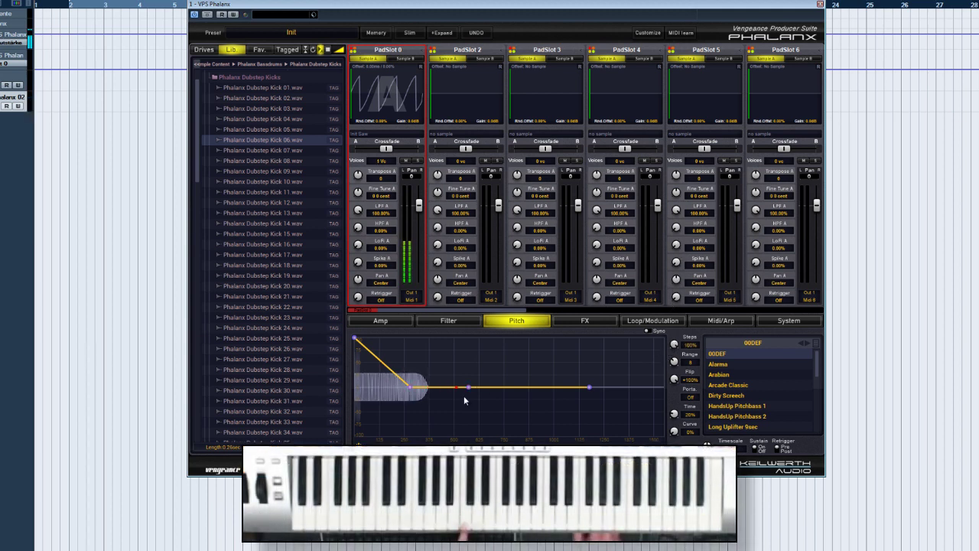
drag(410, 387, 492, 391)
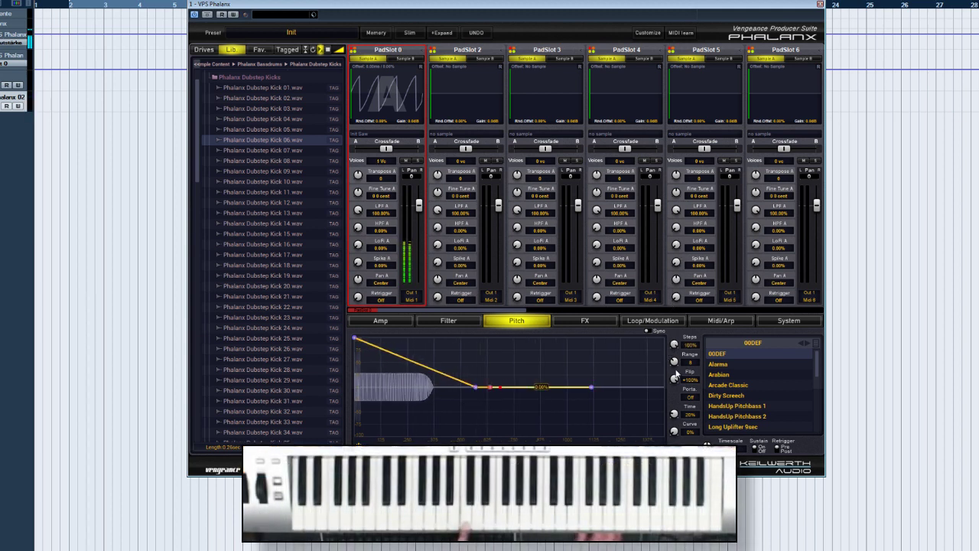
drag(676, 347, 689, 472)
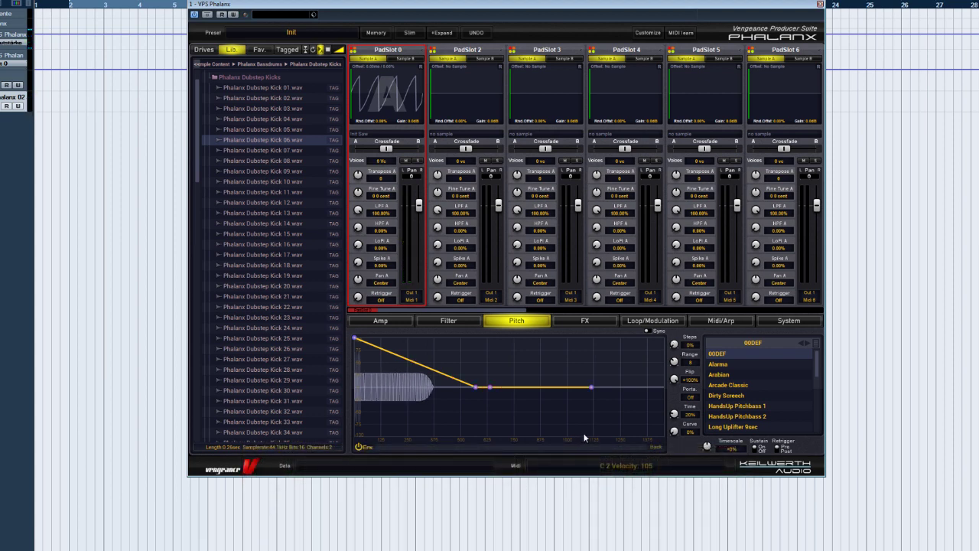
Set the pitch range to 24 and reshape the envelope to dip to the minimum level and rise slowly back to zero.
mouse_move(675, 362)
drag(677, 362, 680, 298)
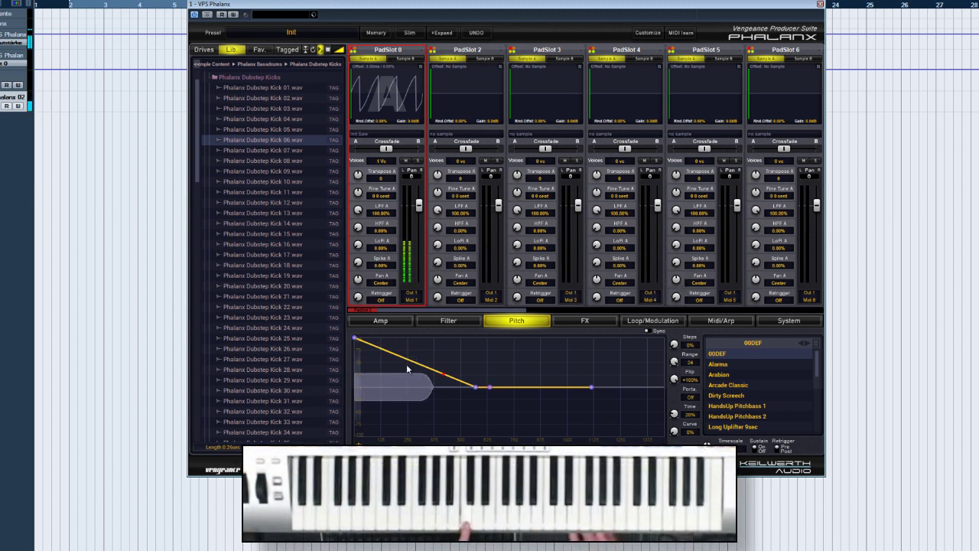
drag(474, 387, 473, 437)
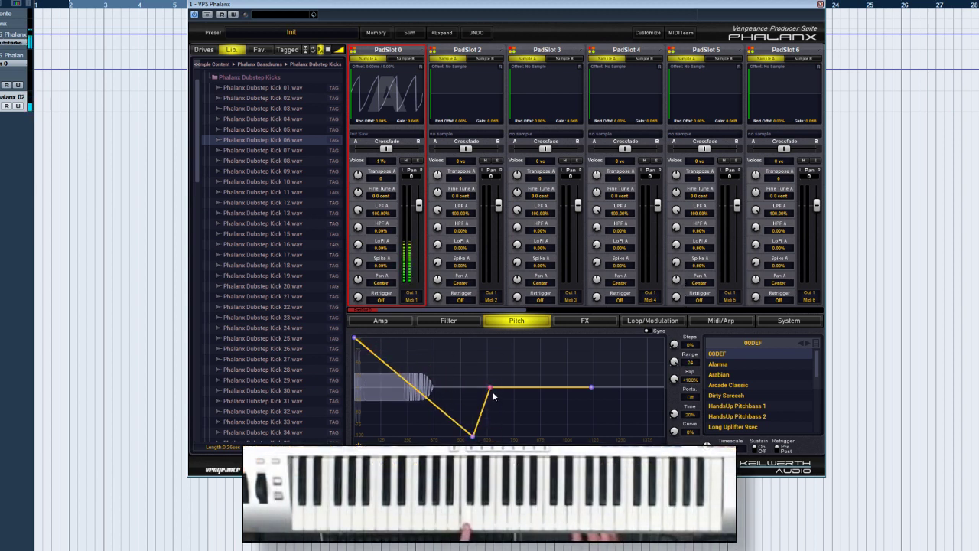
drag(490, 389, 545, 390)
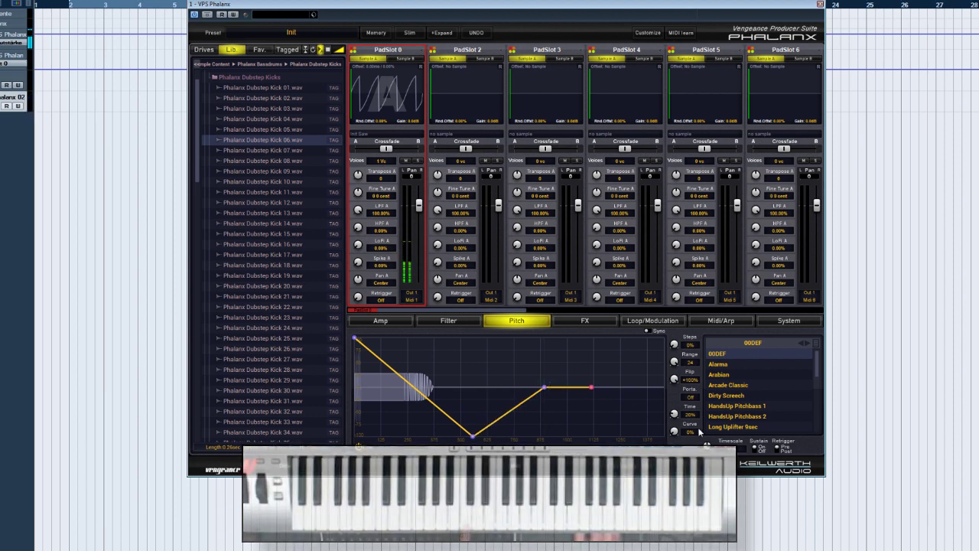
Try the pitch envelope with Range at 0 and adjust its Flip amount.
double_click(672, 365)
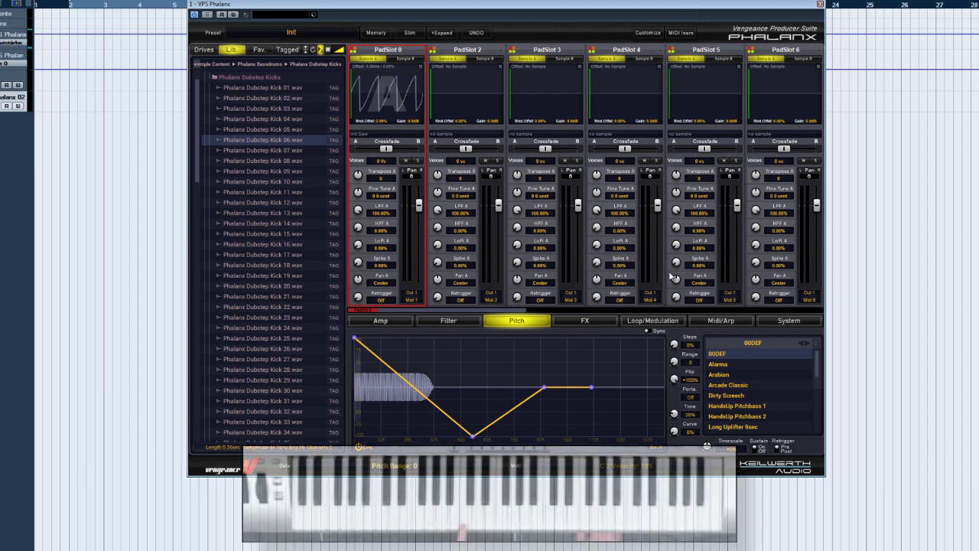
mouse_move(674, 378)
mouse_down()
mouse_move(671, 472)
mouse_move(665, 348)
mouse_up()
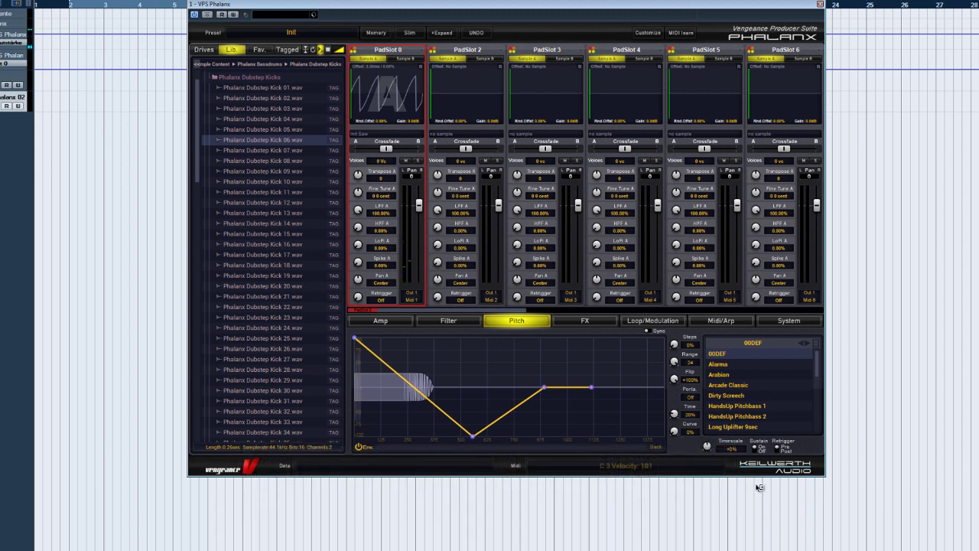
Sync the pitch envelope to the tempo and move its lowest point to the grid line at about 469 ms.
click(648, 331)
scroll(387, 399, up, 3)
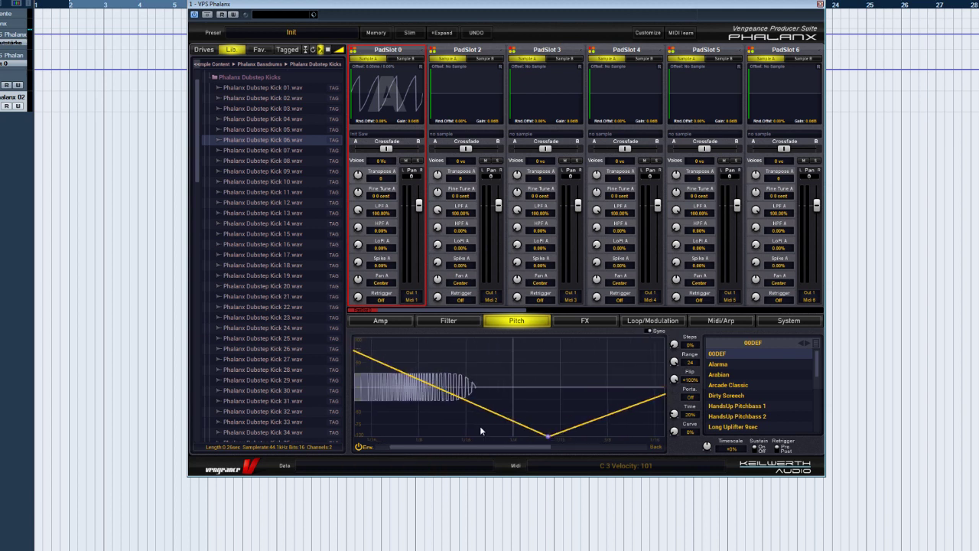
drag(547, 436, 515, 439)
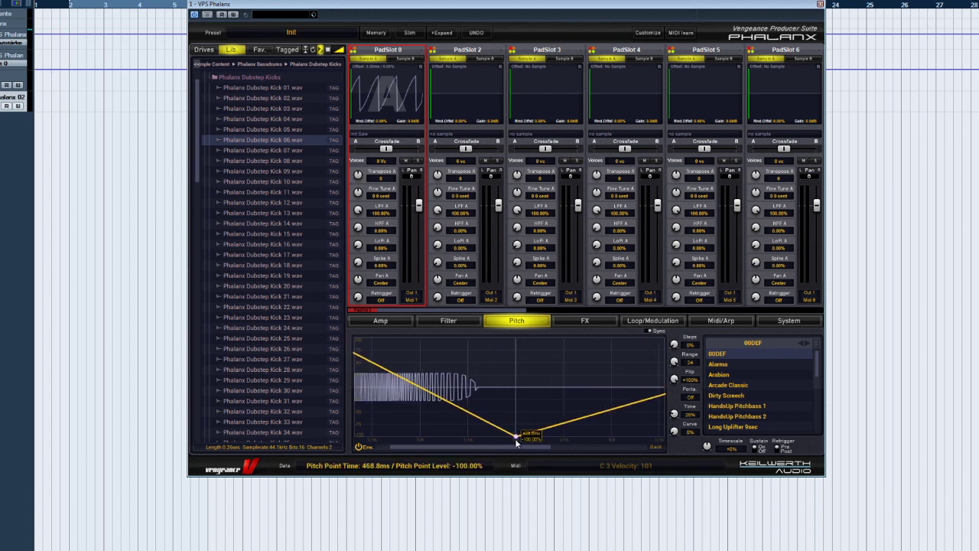
scroll(464, 412, down, 3)
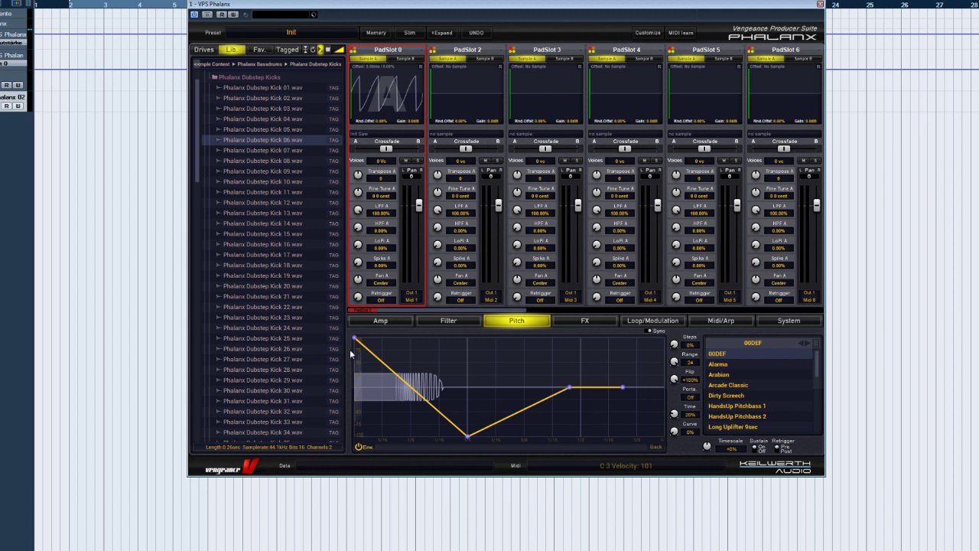
Bow the falling pitch segment upward, and flatten the envelope by bringing the dip and start points to the zero level.
drag(412, 385, 413, 364)
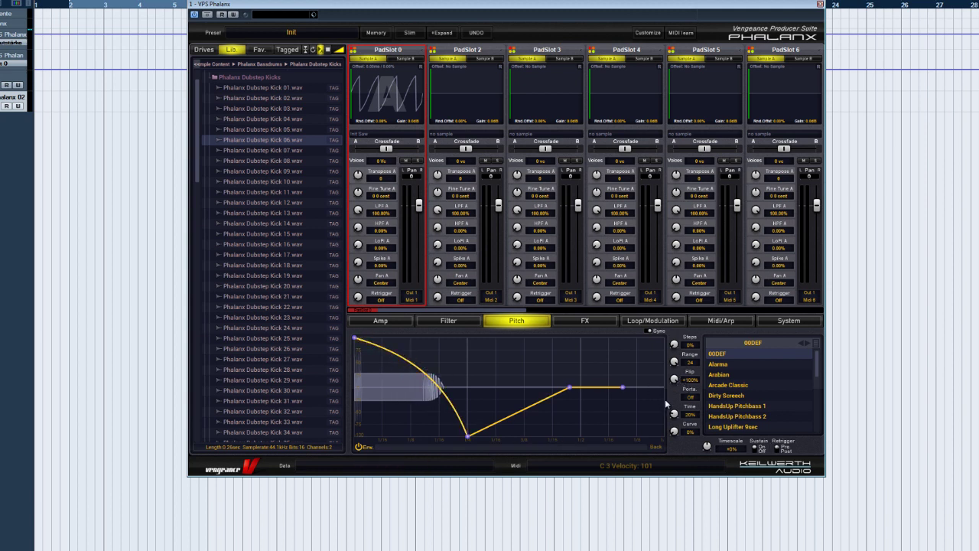
drag(466, 436, 466, 388)
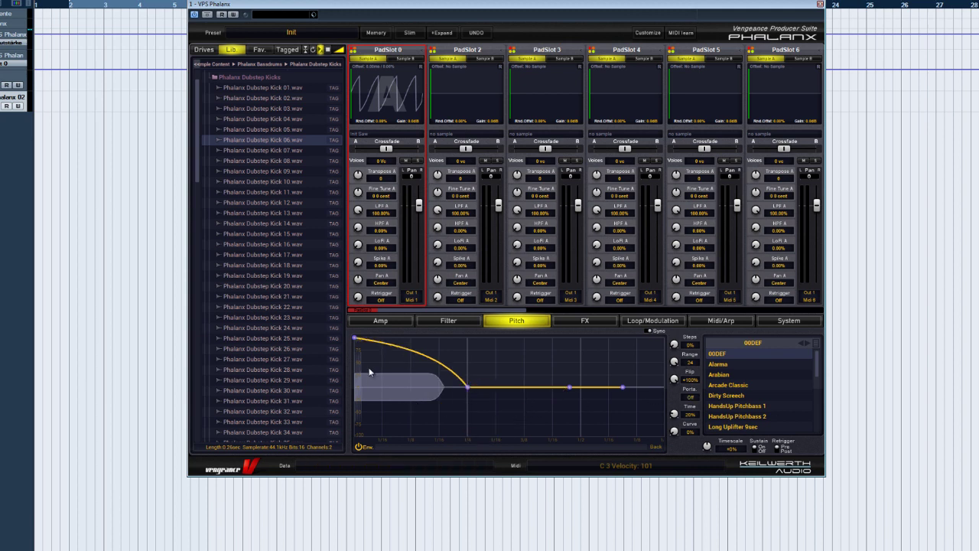
drag(354, 337, 354, 388)
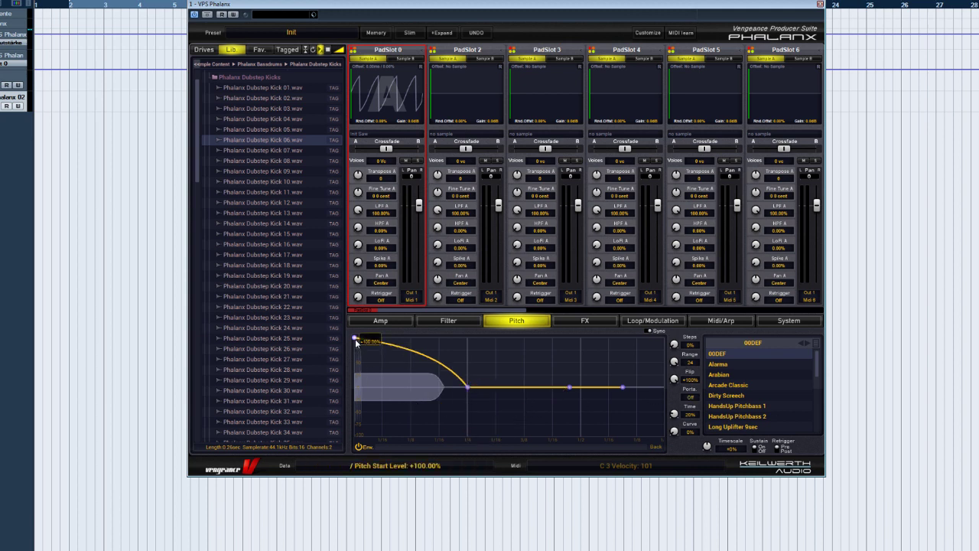
Set the pitch portamento to Legato and tune its glide, trying a time of 100% before settling on 51%.
click(690, 397)
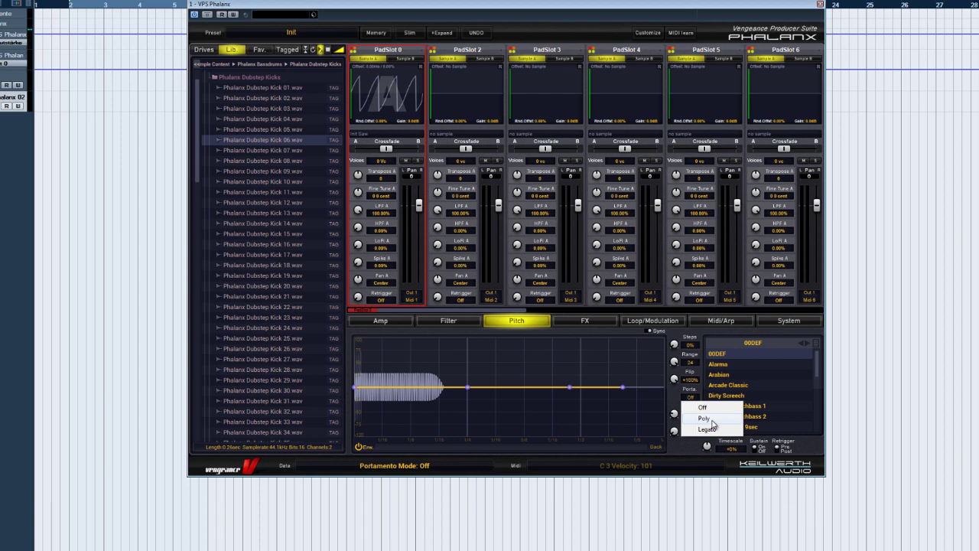
click(710, 429)
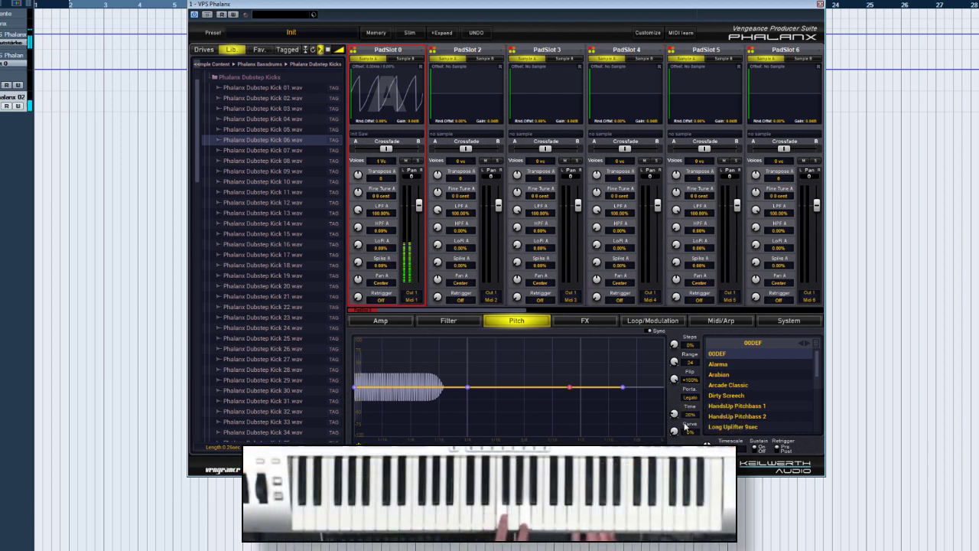
drag(676, 417, 683, 353)
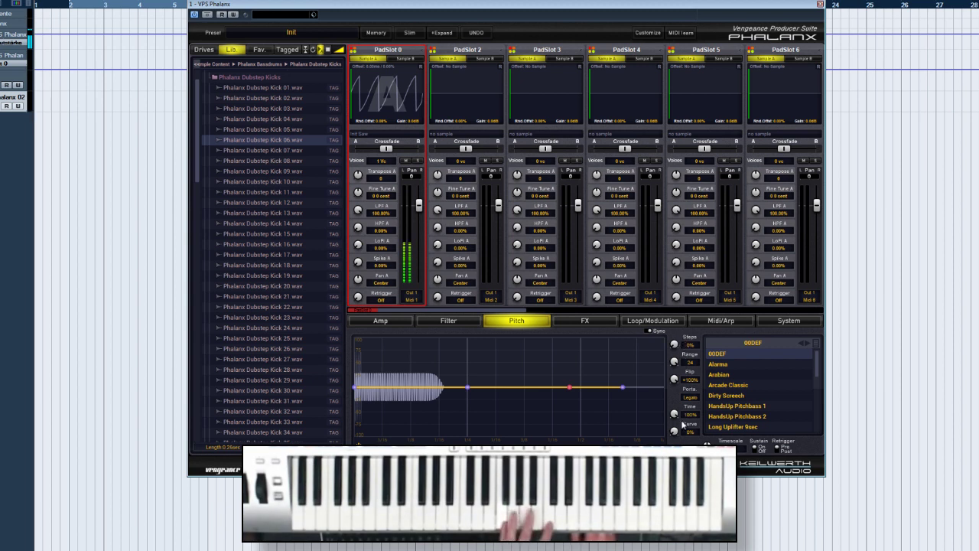
drag(676, 414, 676, 468)
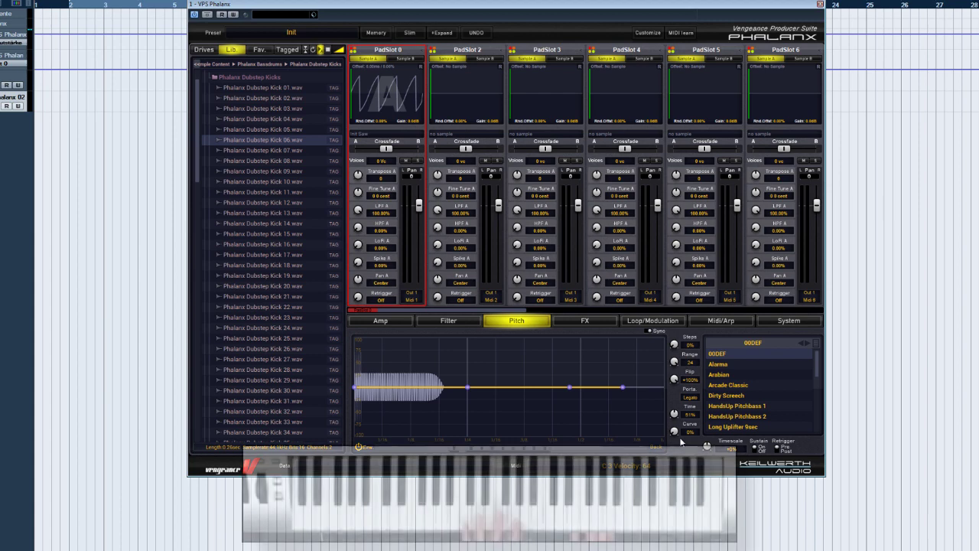
mouse_move(676, 436)
mouse_down()
mouse_move(675, 331)
mouse_move(676, 450)
mouse_up()
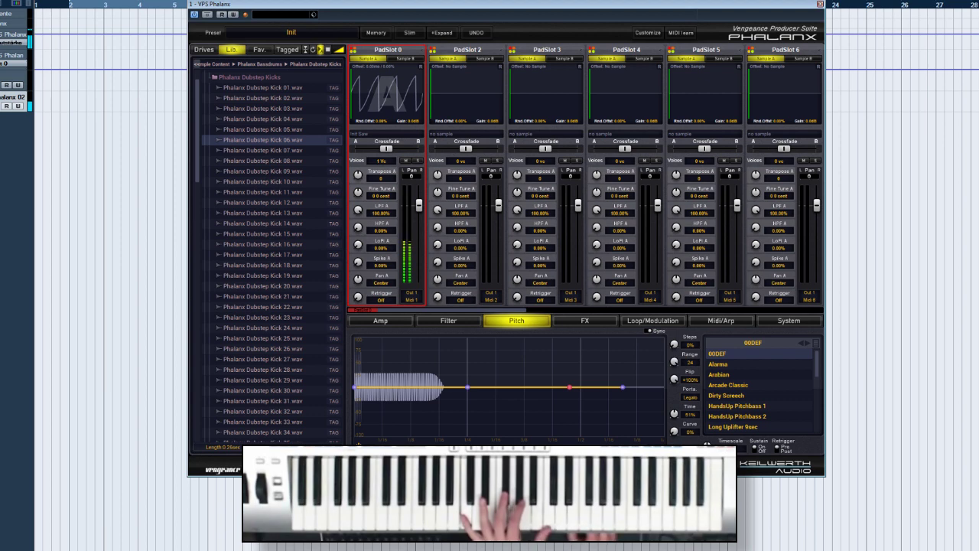